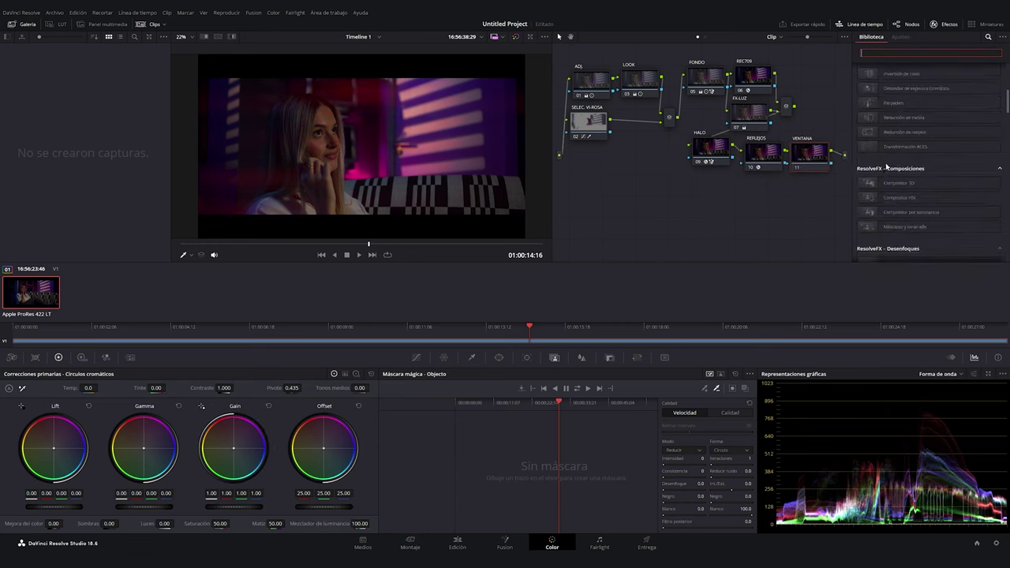
- Review the finished node tree, confirming the SELEC. VI-ROSA label and node position, before starting a new project
scroll(886, 165, "down", 5)
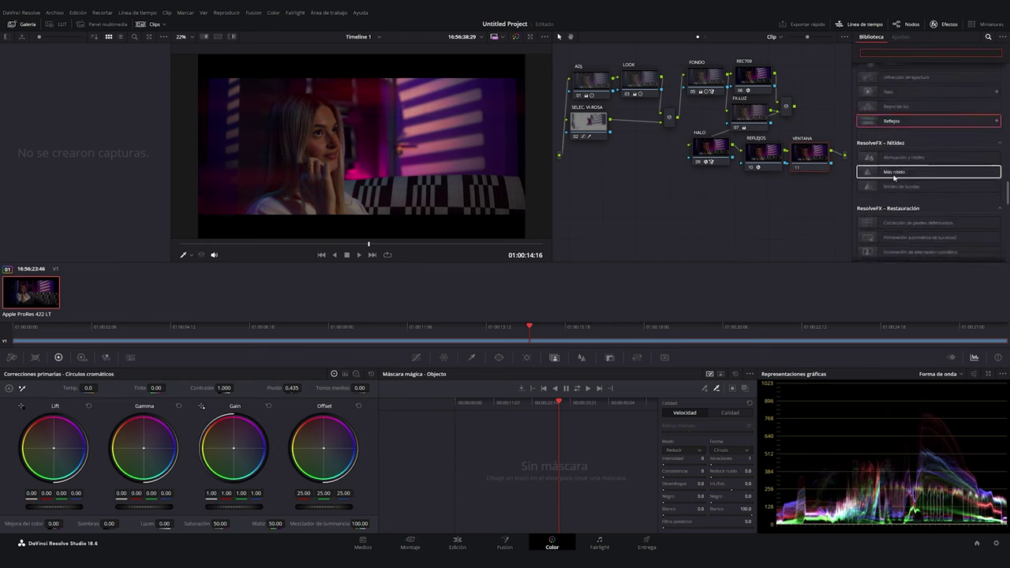
double_click(889, 122)
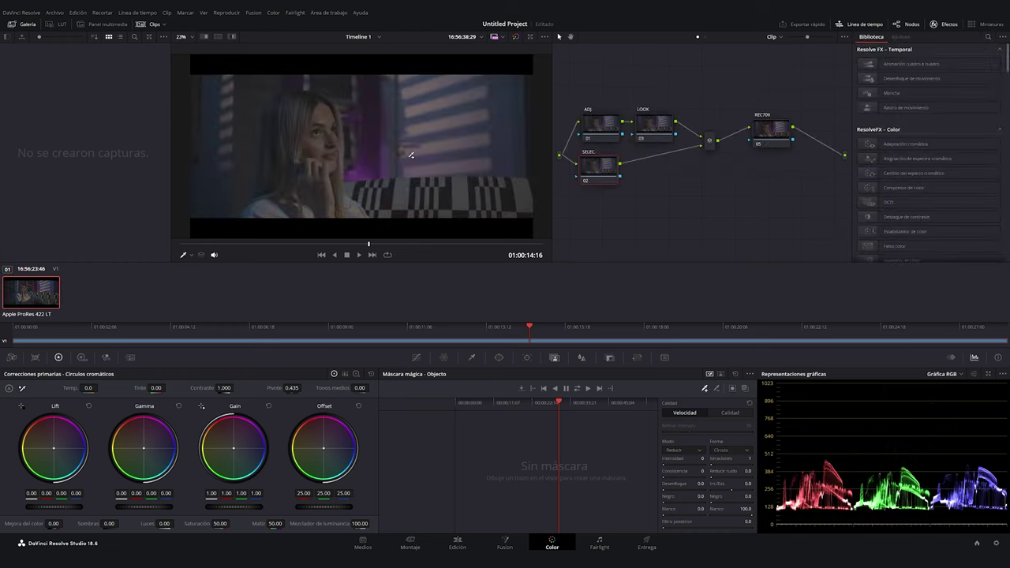
type("-ROSA")
key("Return")
left_click_drag(604, 168, 621, 168)
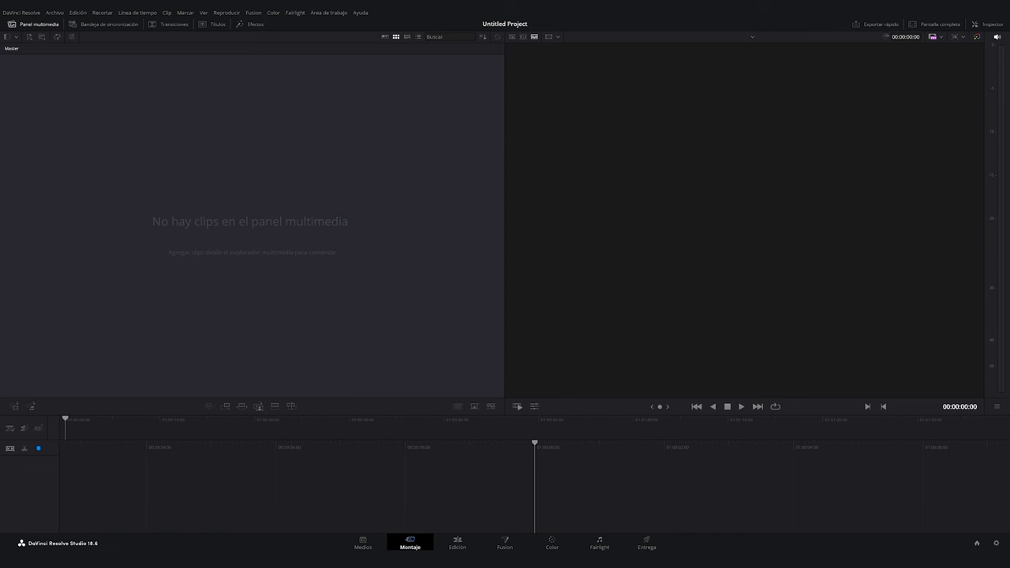
left_click(53, 13)
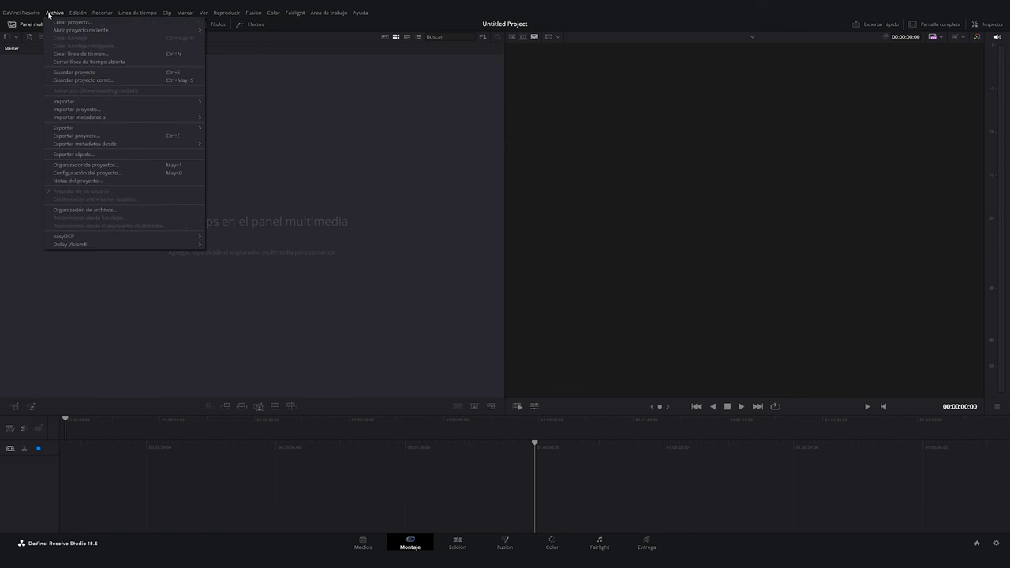
- Start a new timeline with custom settings at 3840 x 2160 Ultra HD, 24 fps
left_click(65, 54)
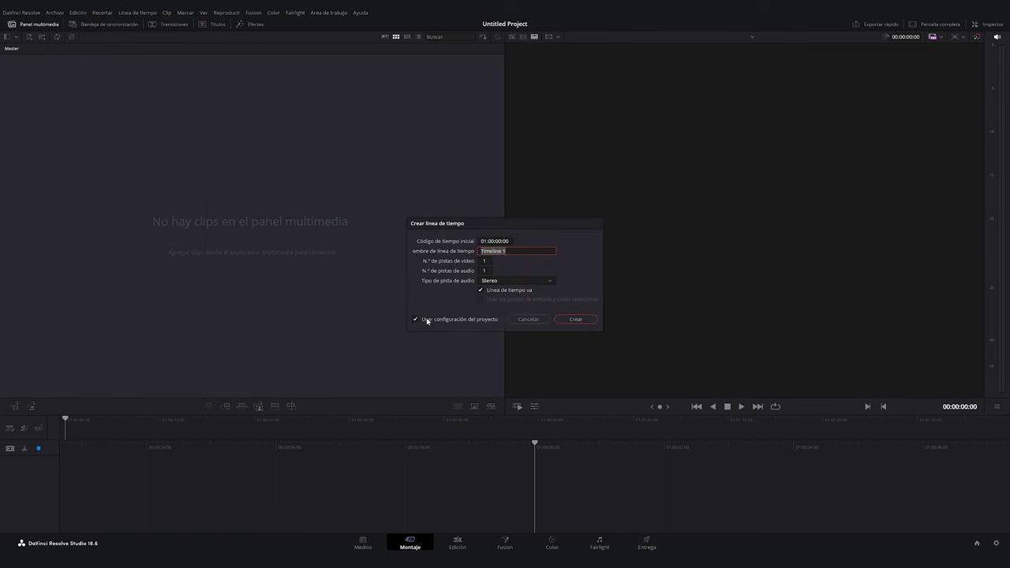
left_click(415, 318)
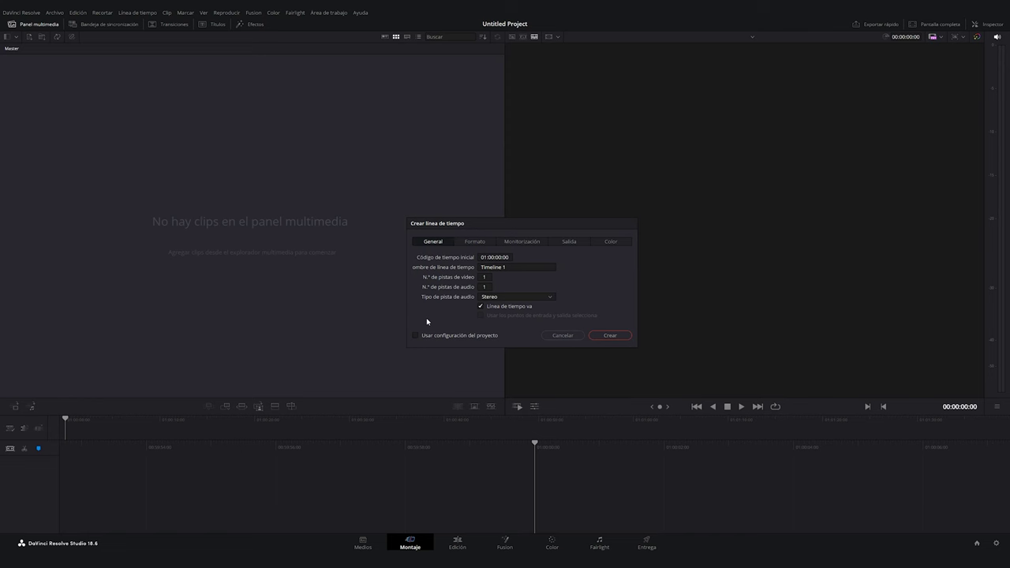
left_click(473, 244)
left_click(490, 260)
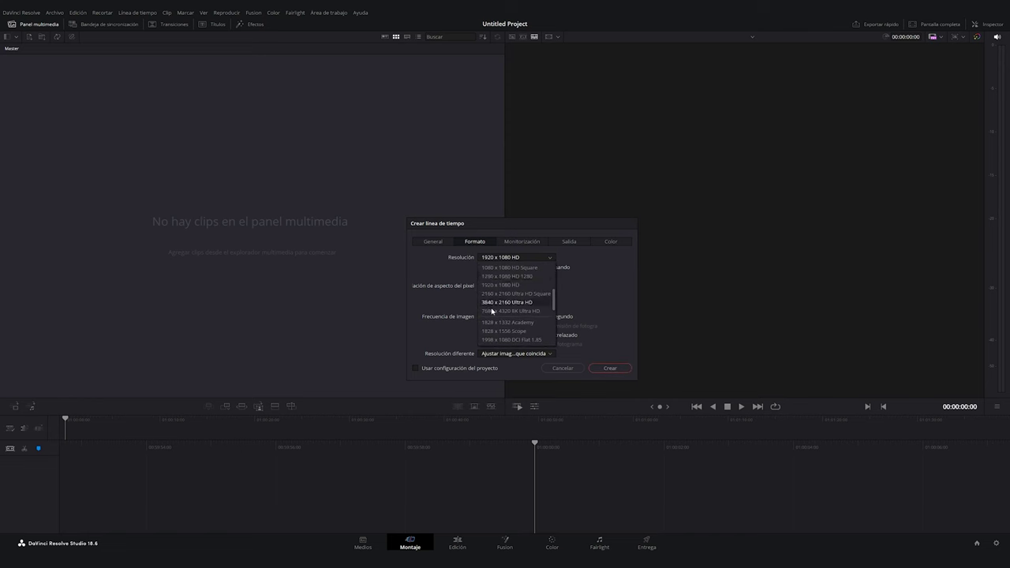
left_click(483, 301)
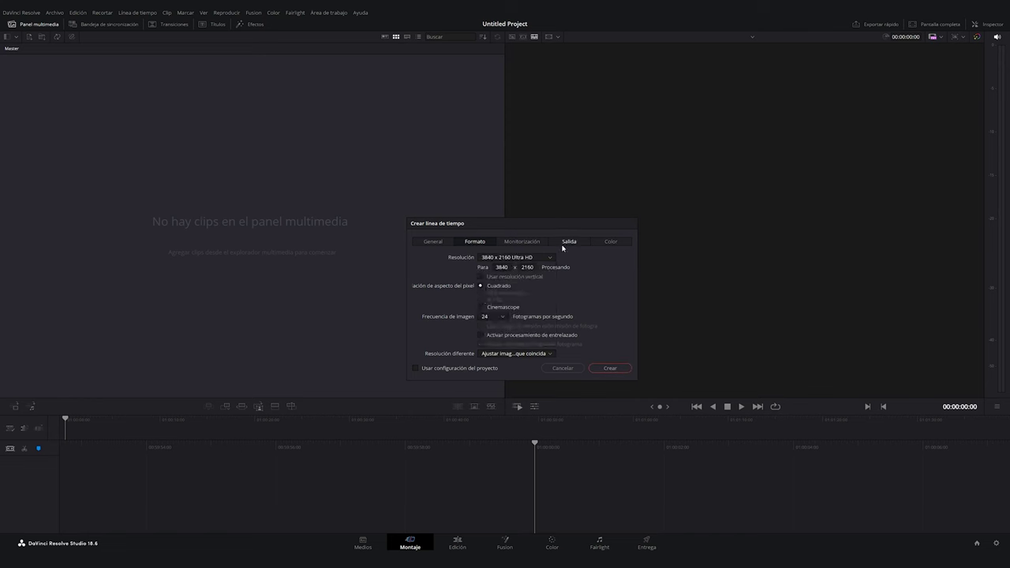
left_click(608, 241)
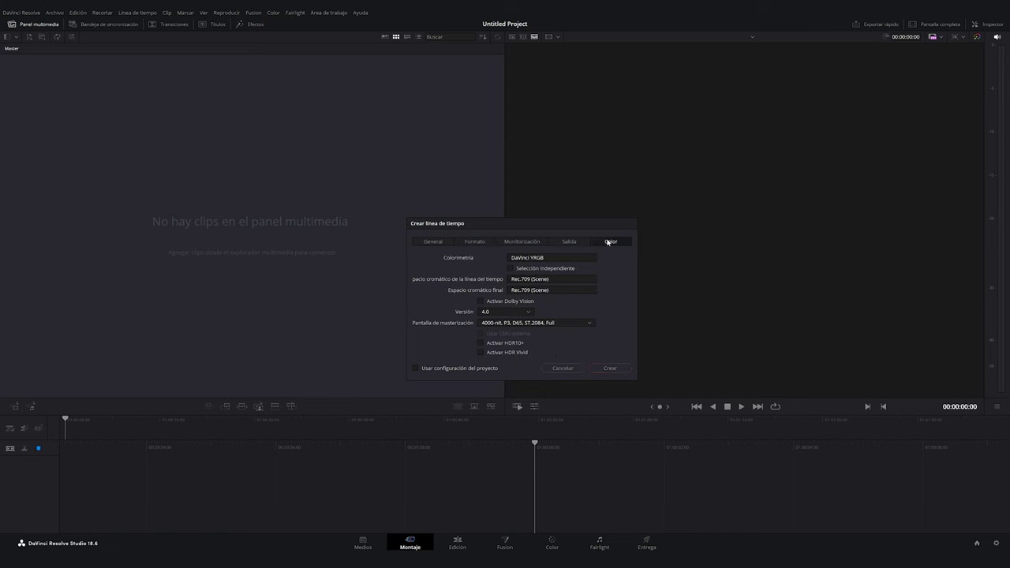
- Set timeline and output colour space to Rec.709 Gamma 2.4 and create Timeline 1
left_click(540, 280)
scroll(541, 304, "down", 1)
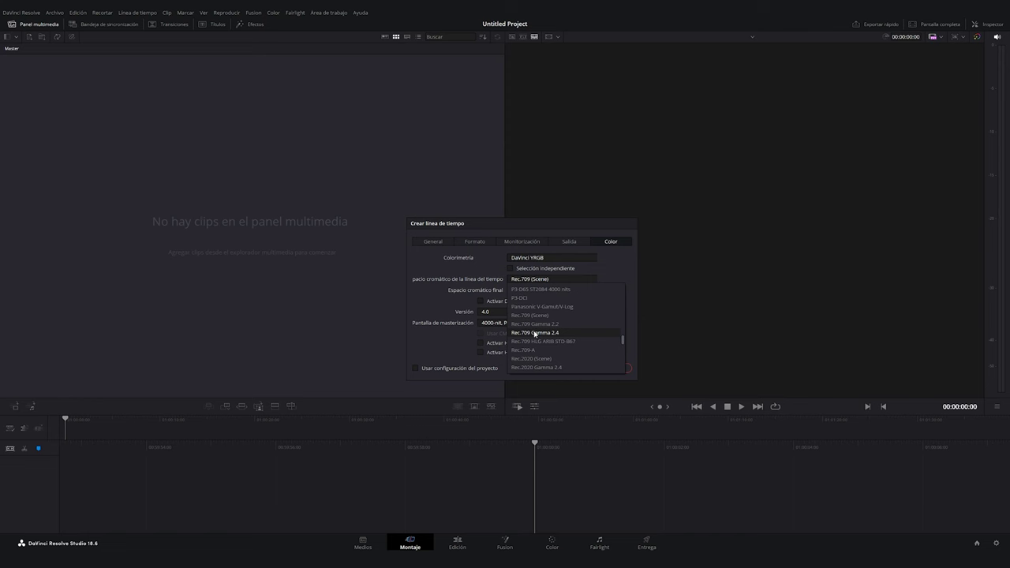
left_click(534, 333)
left_click(537, 295)
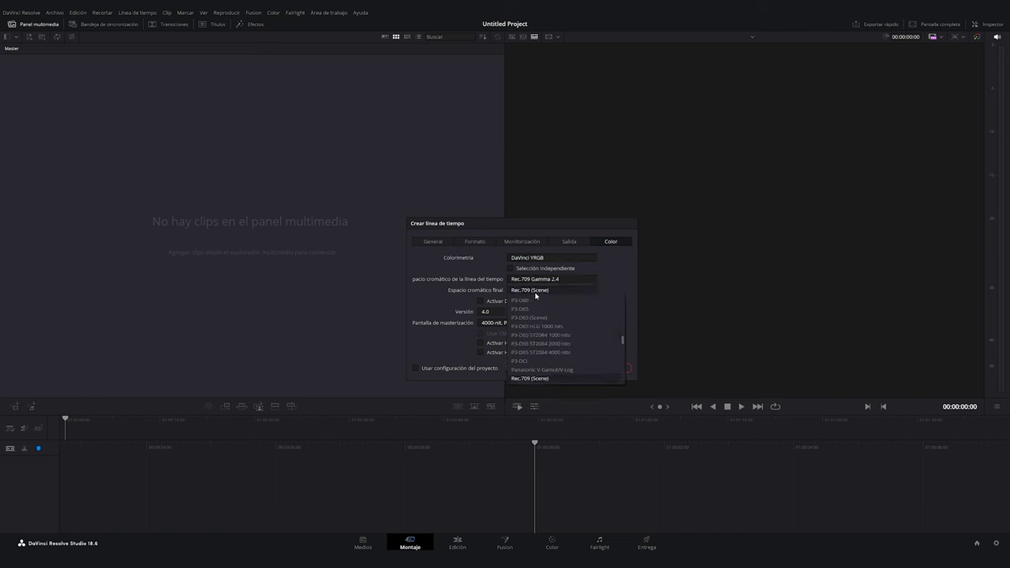
scroll(537, 341, "down", 2)
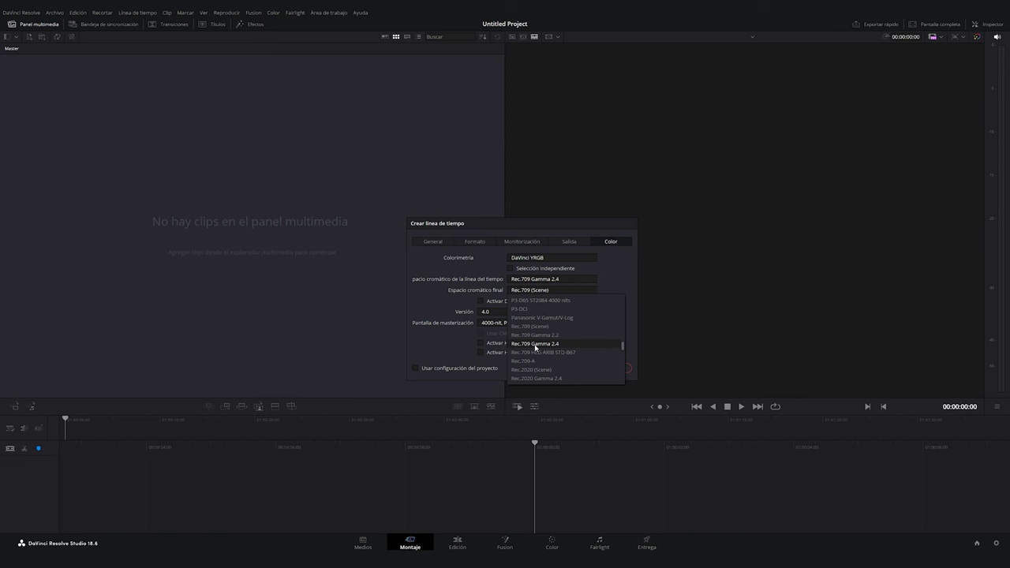
left_click(536, 344)
left_click(536, 345)
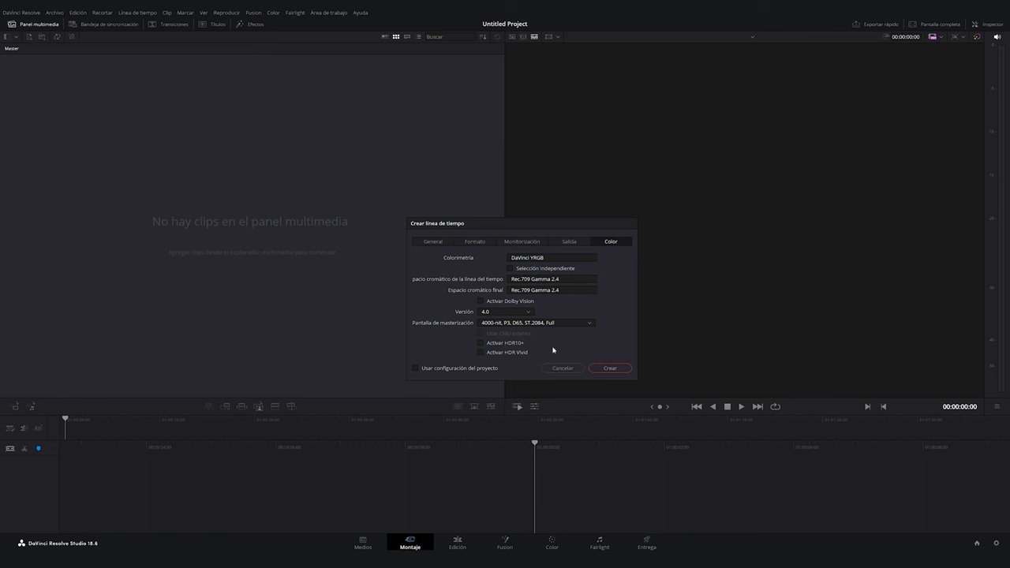
left_click(603, 369)
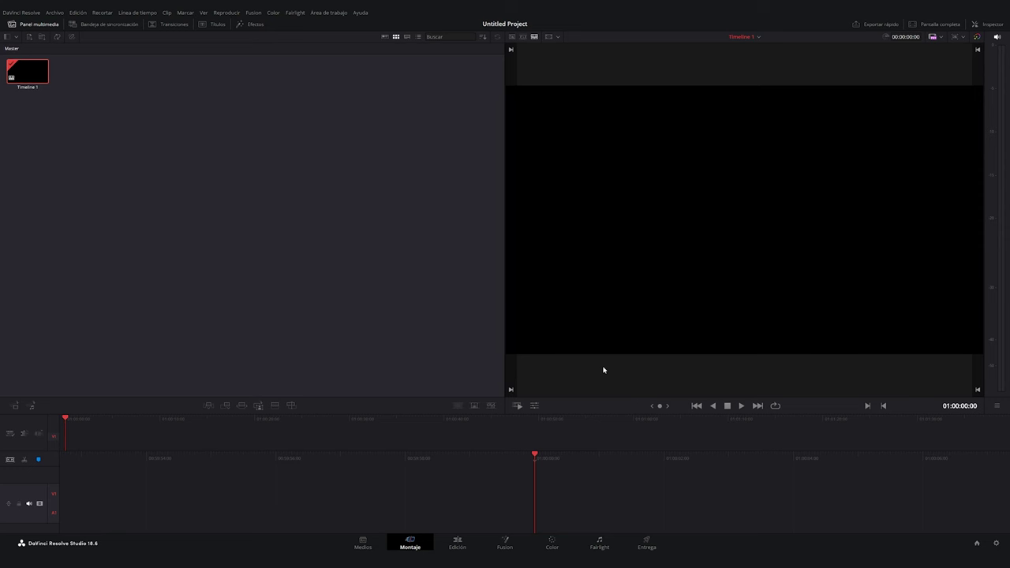
left_click(458, 540)
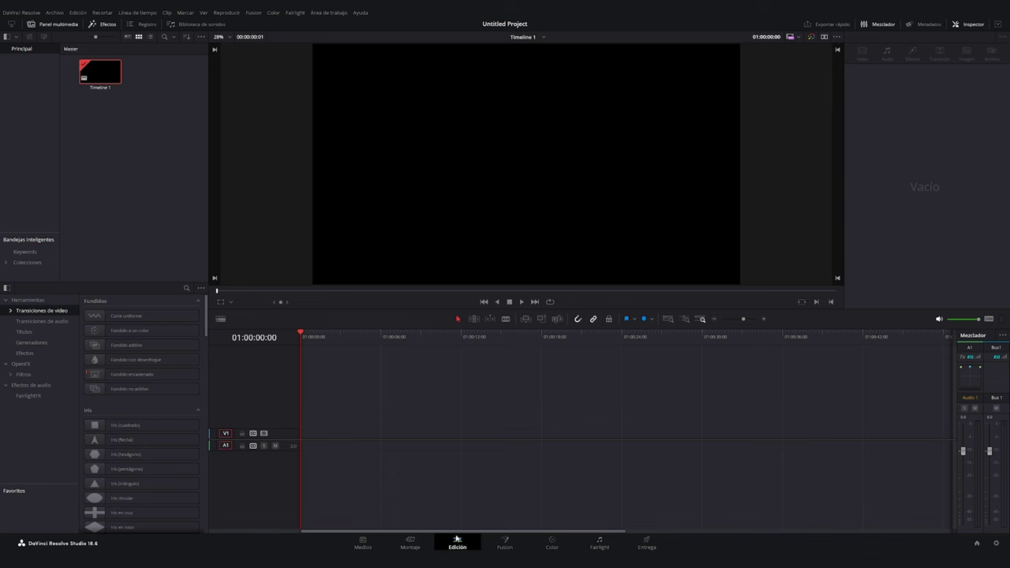
- Drop clip A004C0149_231128_001Z.MOV from Explorer onto V1/A1 and scrub to about 01:00:13
key("alt+Tab")
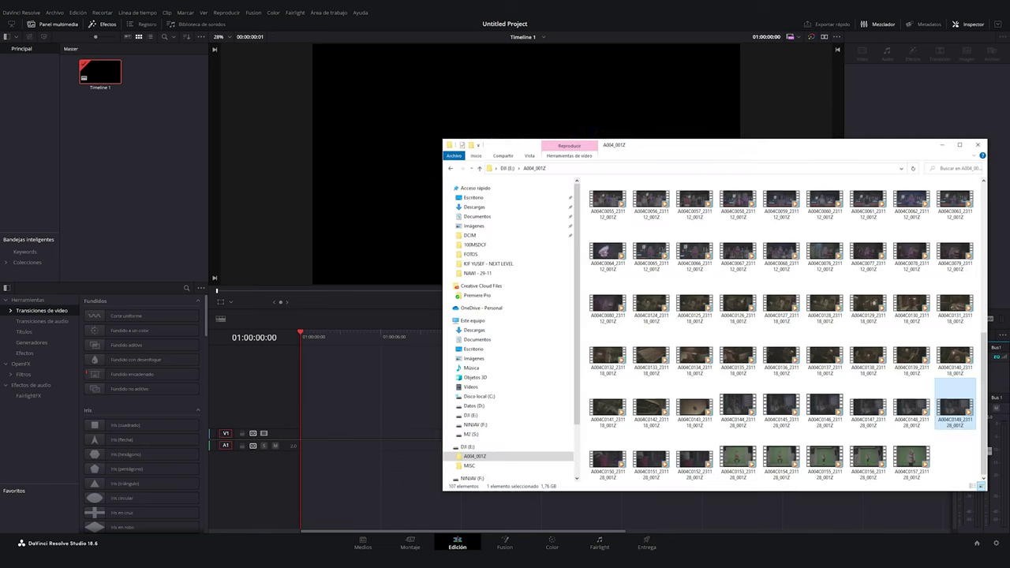
left_click_drag(1001, 414, 312, 430)
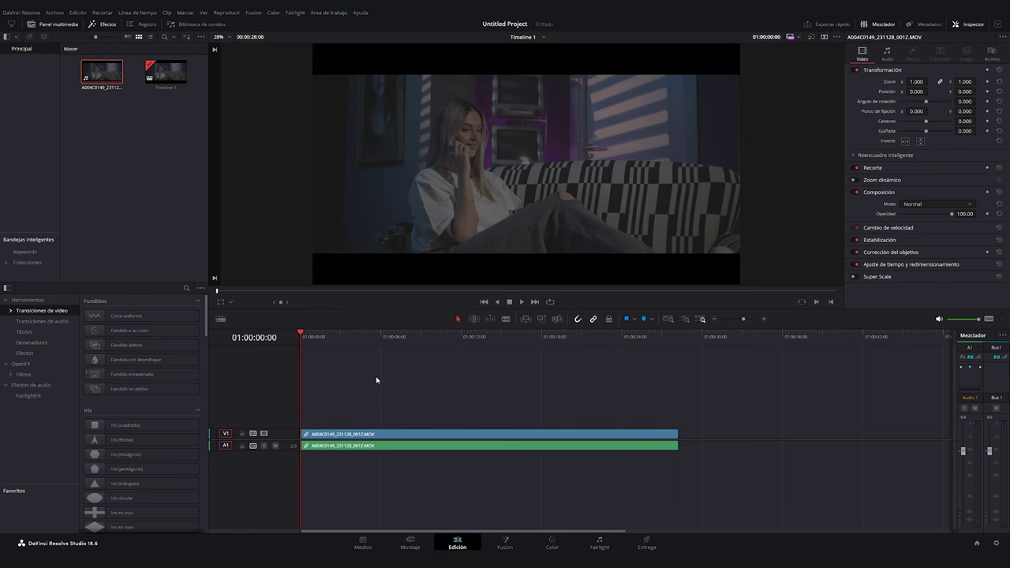
left_click_drag(398, 330, 497, 353)
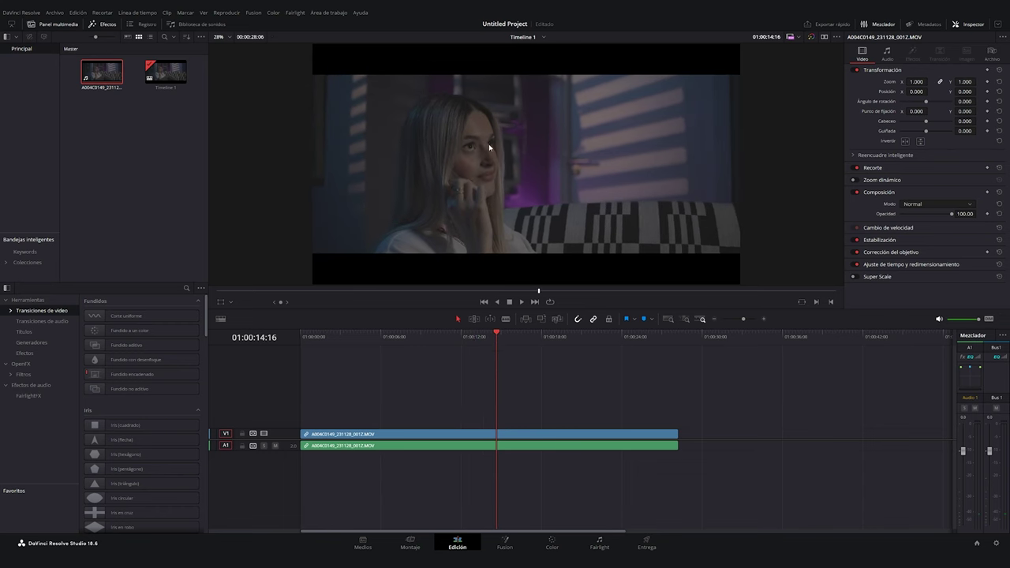
scroll(489, 147, "down", 2)
scroll(490, 147, "down", 1)
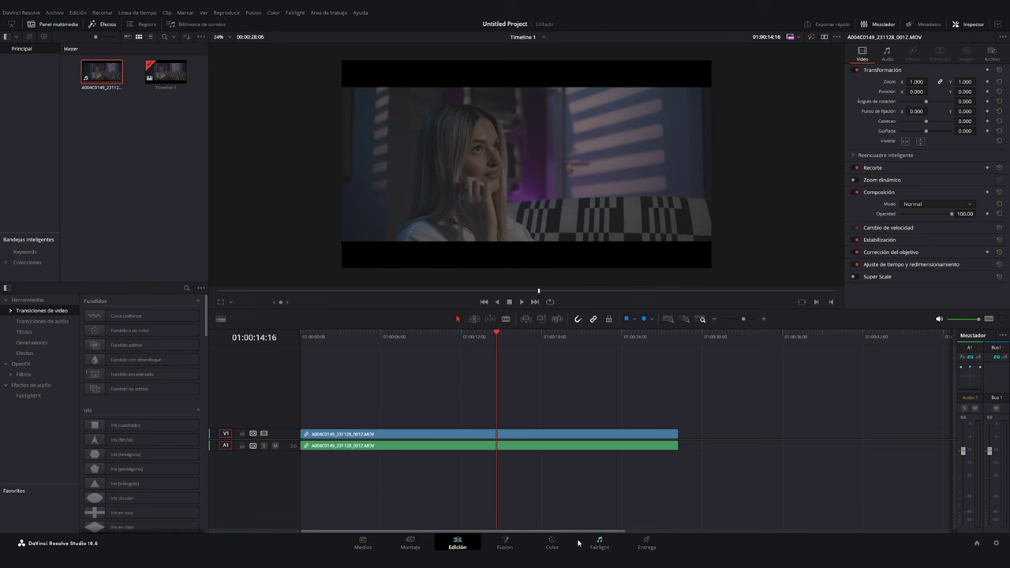
left_click(552, 543)
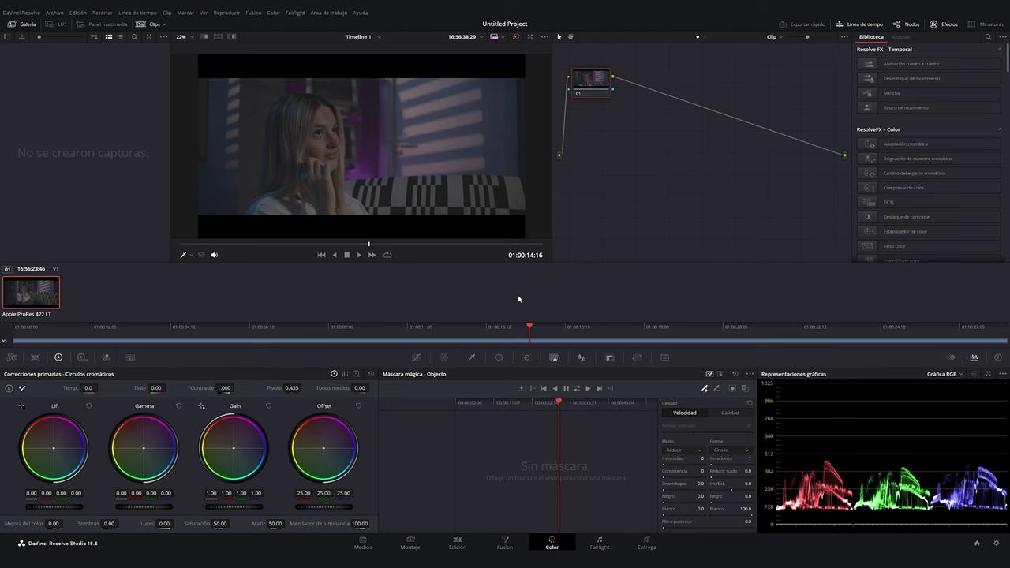
- Add serial nodes, undo back to node 01, and drag node 01 to the graph's centre
key("alt+s")
key("alt+s")
key("alt+s")
key("alt+s")
key("alt+s")
key("alt+s")
key("alt+s")
key("alt+s")
key("alt+s")
key("ctrl+z")
key("ctrl+z")
key("ctrl+z")
key("ctrl+z")
key("ctrl+z")
key("ctrl+z")
key("ctrl+z")
scroll(261, 164, "up", 2)
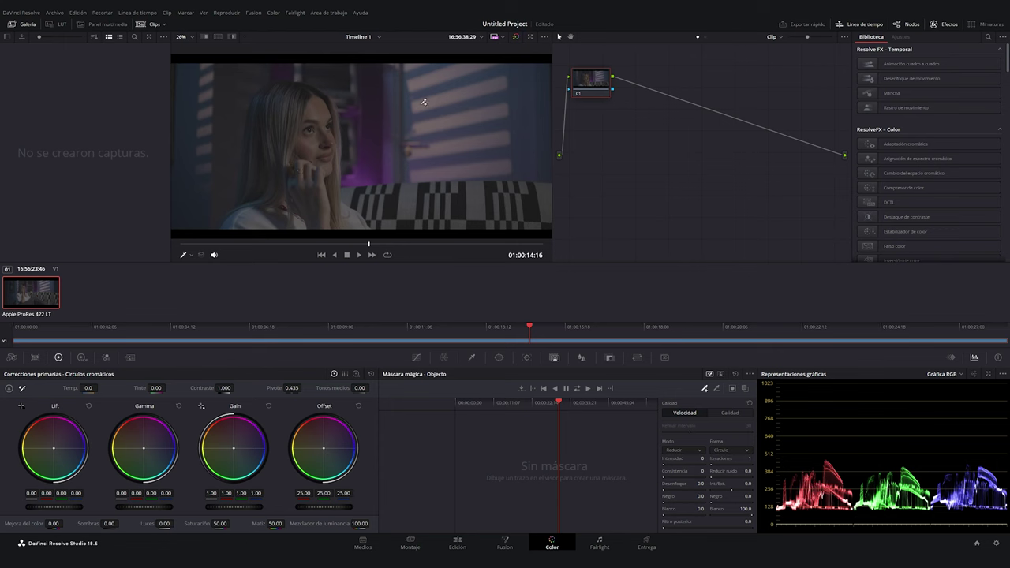
scroll(440, 116, "down", 1)
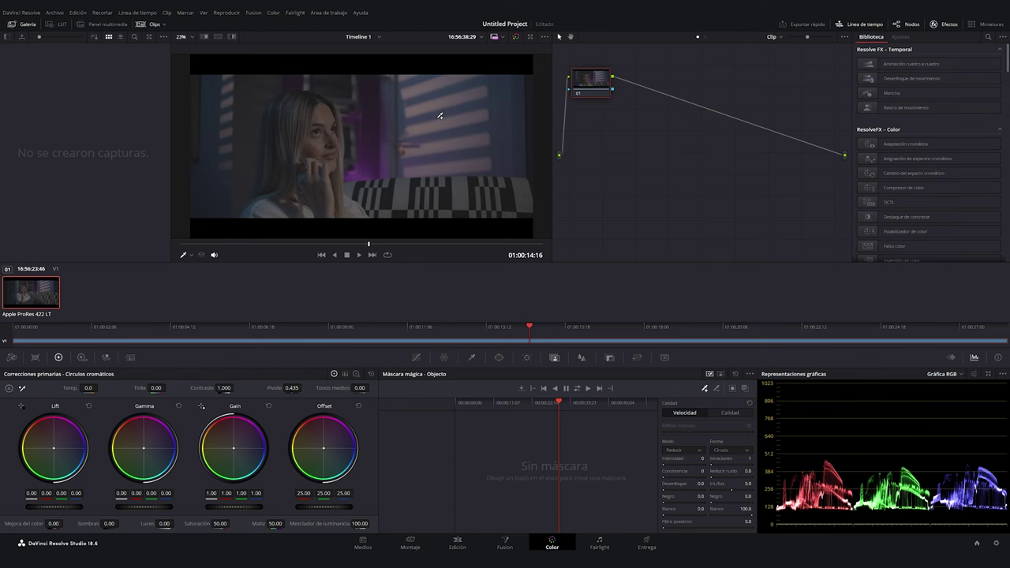
left_click_drag(585, 78, 698, 134)
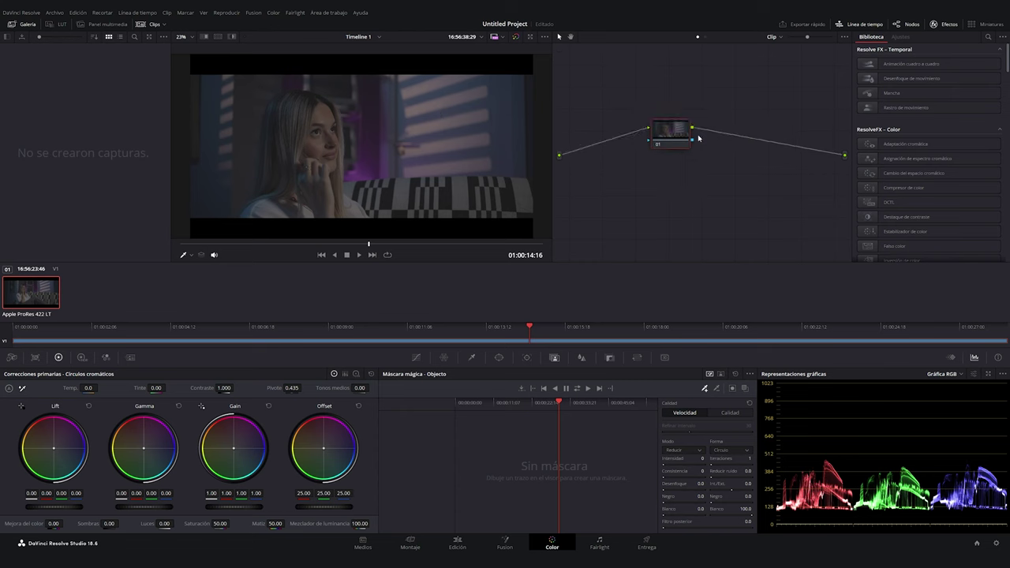
- Label node 01 REC709, add a serial node ahead of it, and shift REC709 right
right_click(698, 134)
left_click(719, 148)
type("REC709")
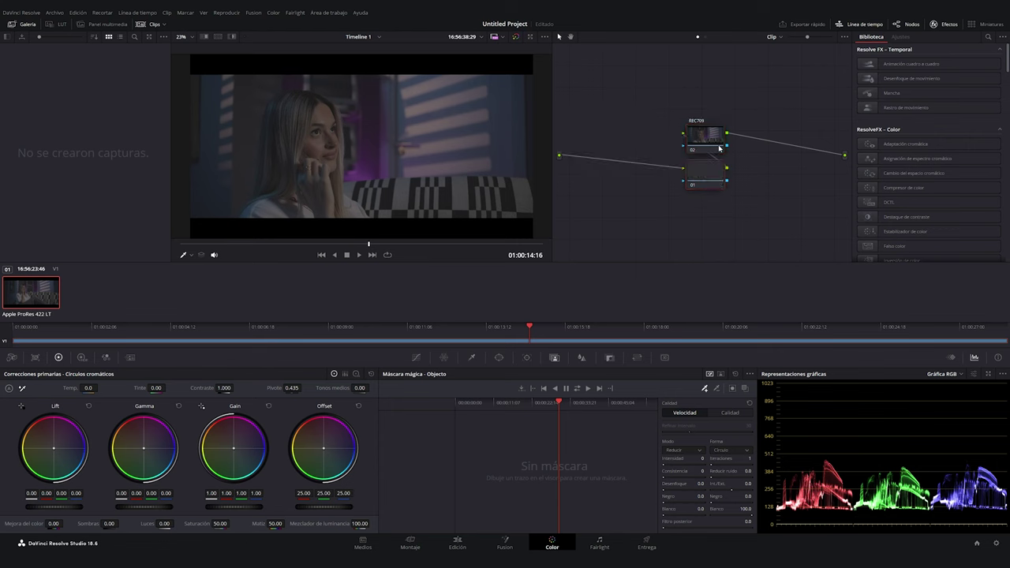
key("shift+s")
left_click_drag(706, 136, 771, 133)
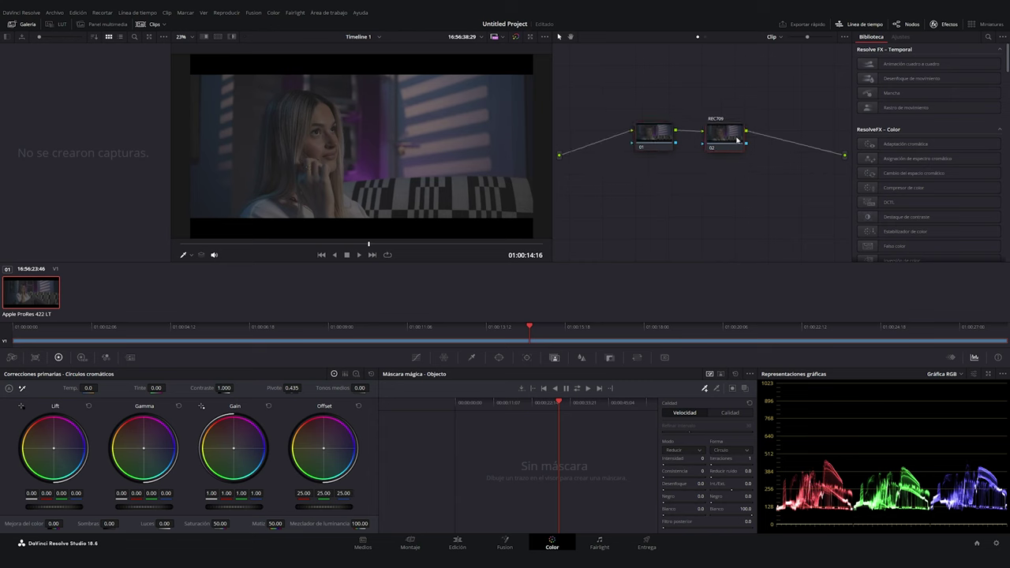
left_click_drag(654, 134, 649, 131)
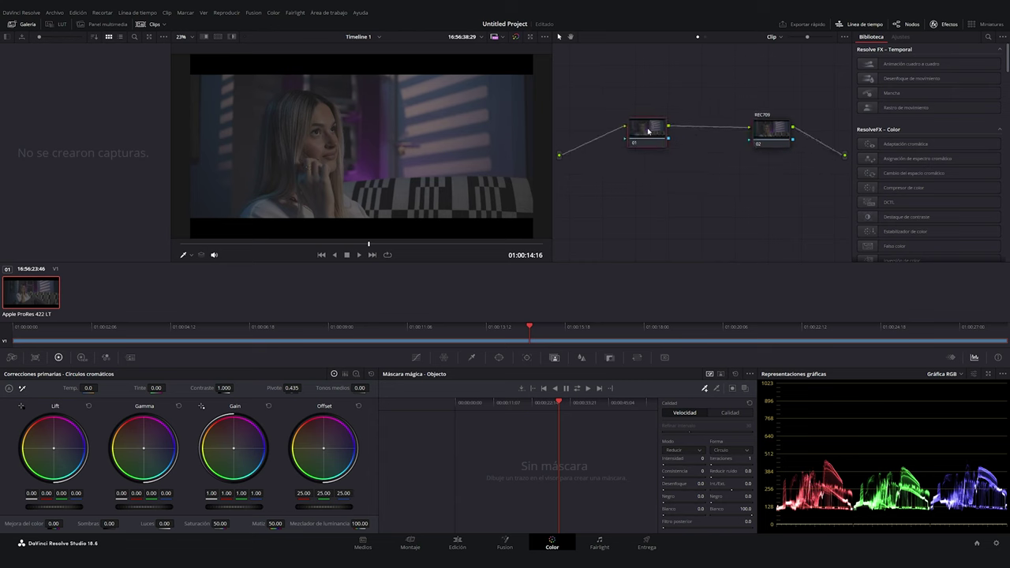
- Add a parallel node below node 01 and label node 01 ADJ
right_click(650, 131)
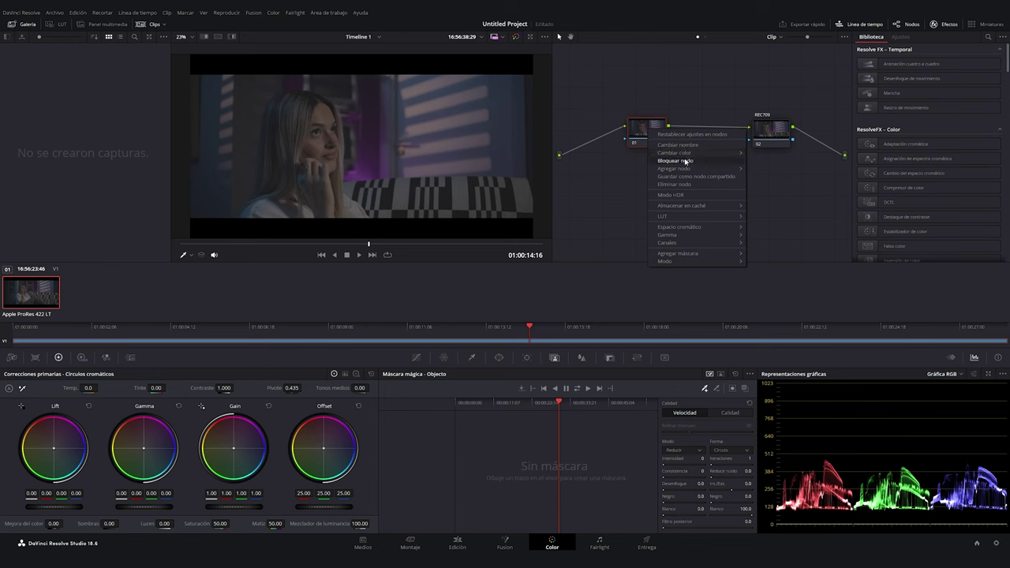
mouse_move(688, 169)
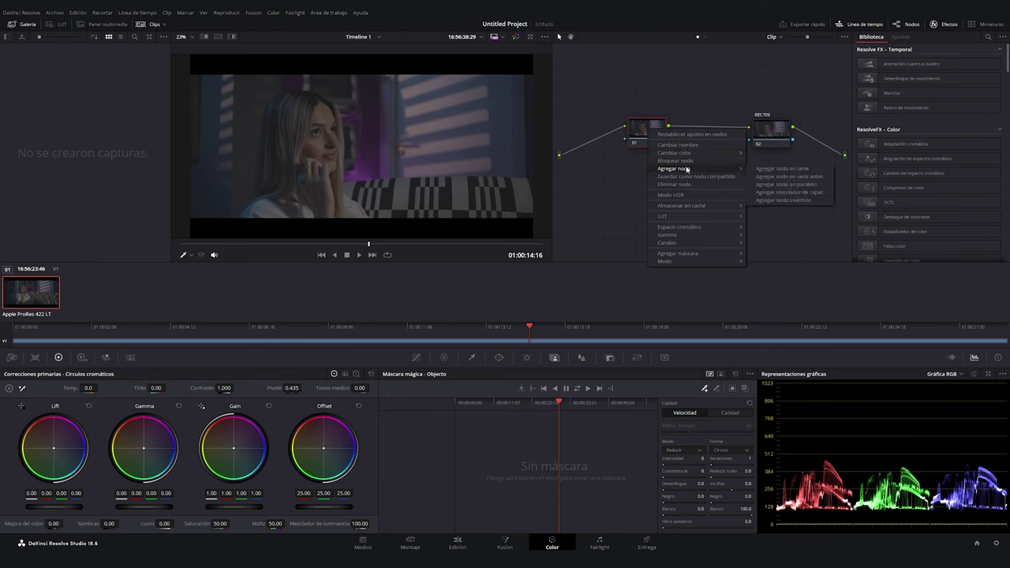
left_click(776, 184)
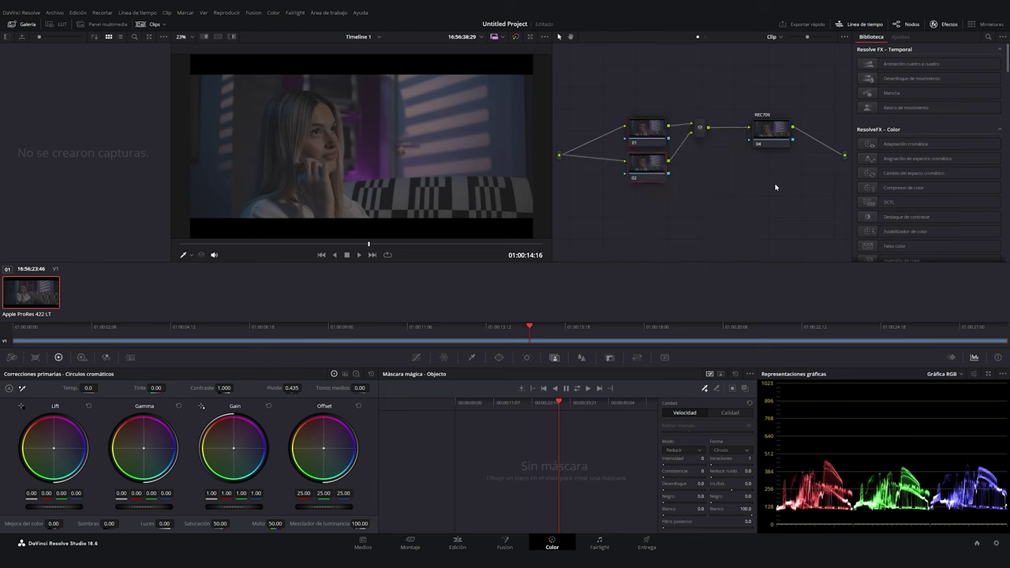
right_click(643, 128)
left_click(656, 145)
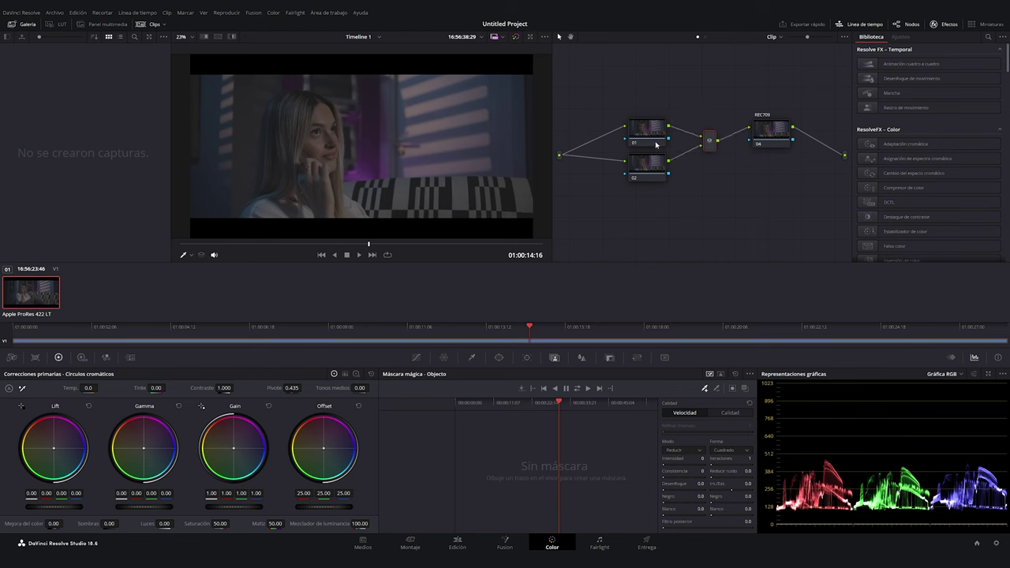
type("ACS")
key("Return")
- Add a serial node after ADJ and label it LOOK
left_click_drag(654, 127, 607, 123)
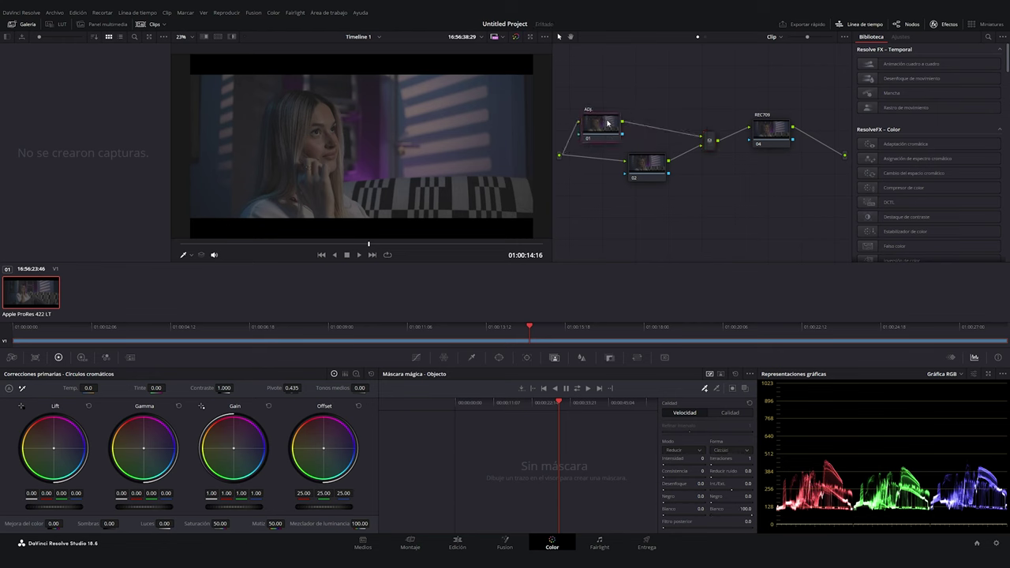
key("alt+s")
right_click(646, 128)
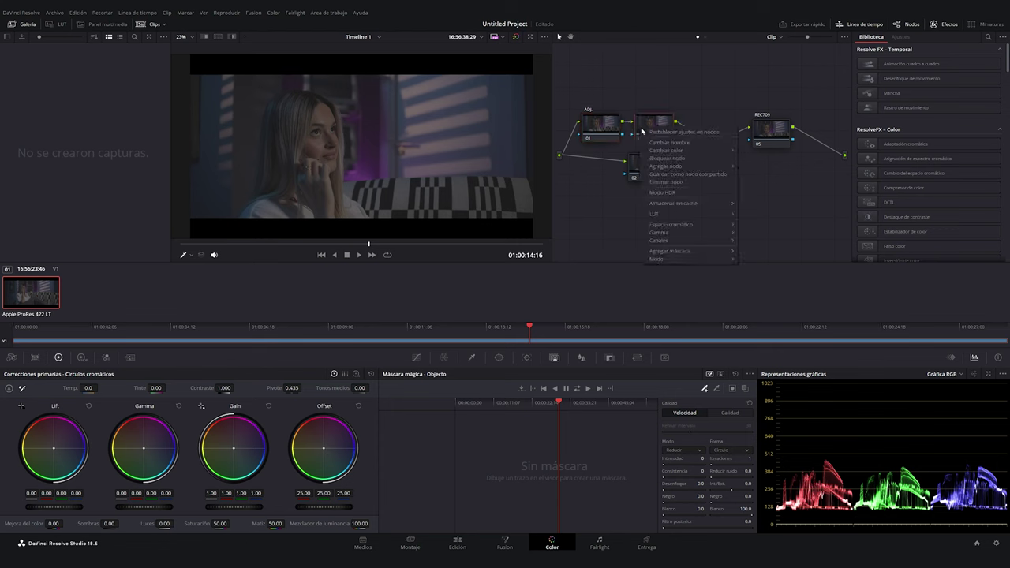
left_click(653, 143)
type("xOOK")
key("Return")
- Label the parallel node 02 SELEC. VI-ROSA
left_click_drag(653, 166, 606, 167)
right_click(607, 167)
key("Escape")
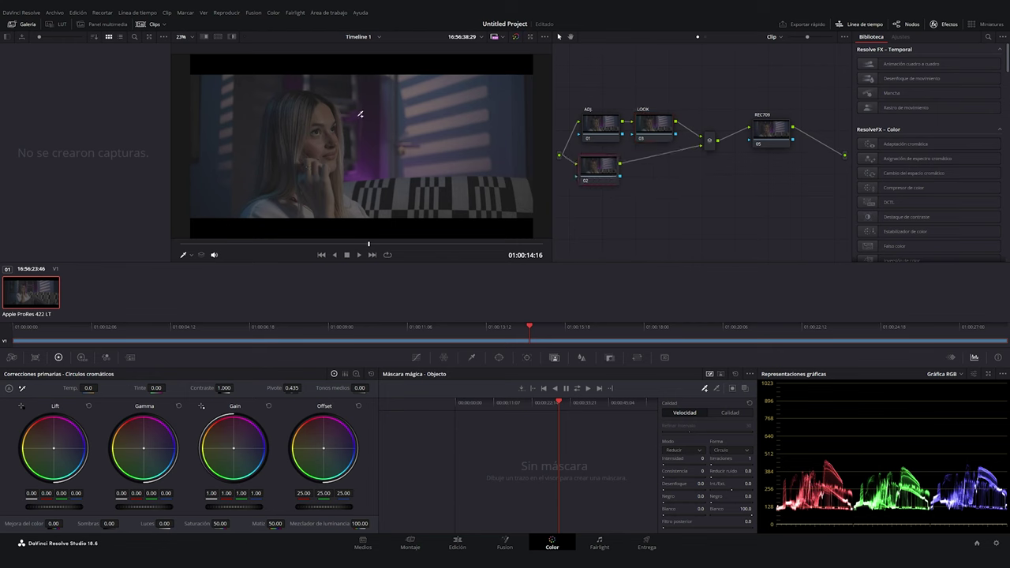
type("SELEC. VI")
type("-ROSA")
key("Return")
- Tidy the layout of LOOK, SELEC. VI-ROSA, the mixer and REC709
left_click_drag(601, 166, 624, 168)
mouse_move(605, 130)
left_mouse_down()
mouse_move(596, 123)
mouse_move(640, 122)
left_mouse_up()
left_click_drag(626, 171, 621, 167)
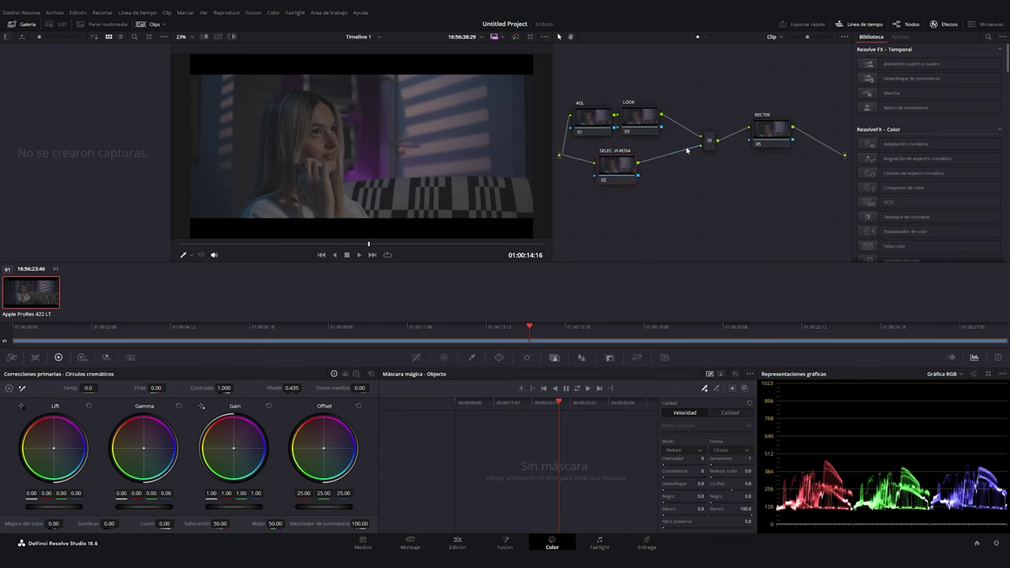
left_click_drag(709, 142, 696, 139)
left_click_drag(771, 134, 744, 136)
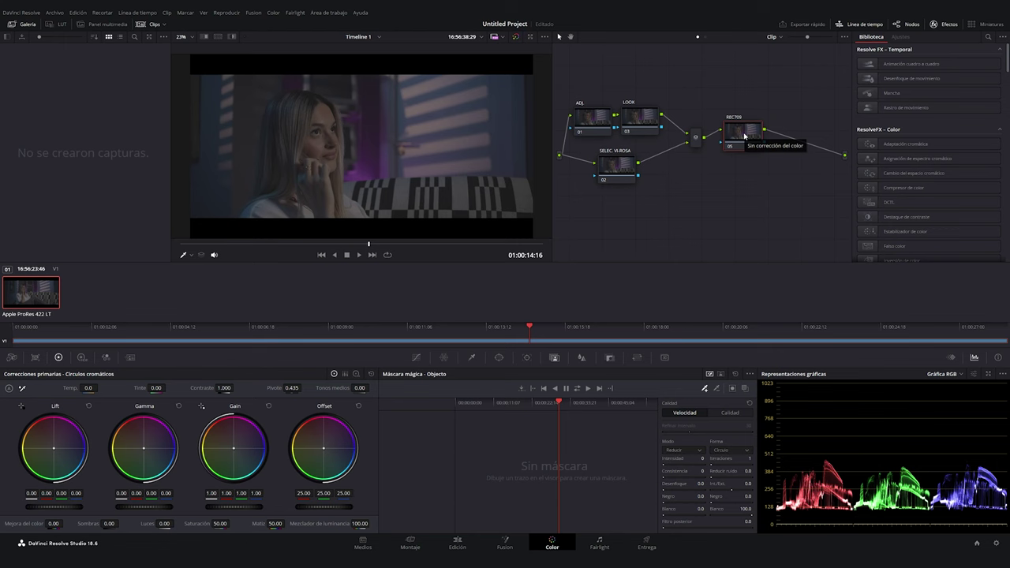
left_click_drag(743, 136, 734, 135)
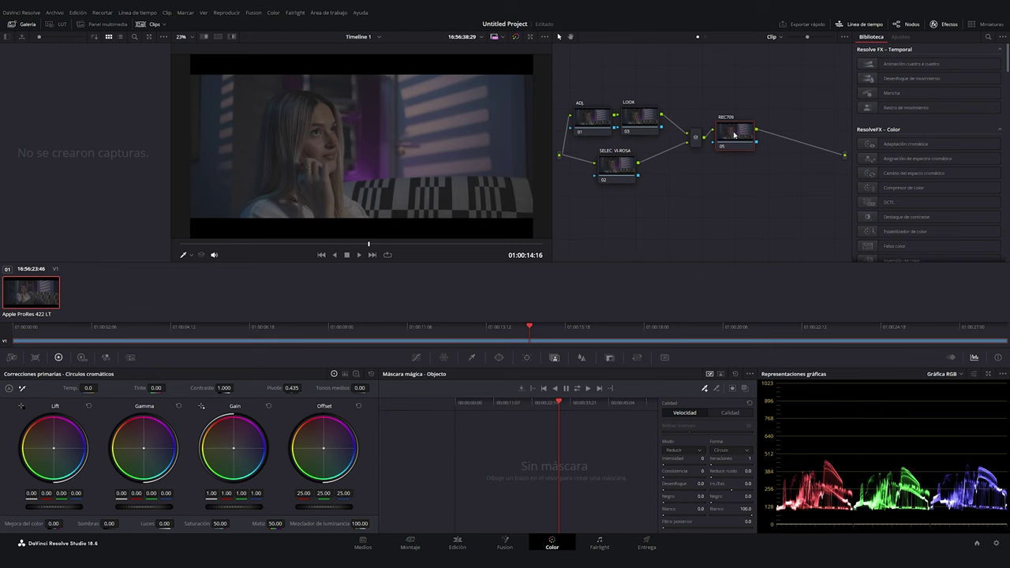
- Add a new node 05 before REC709 and move it above the chain
key("shift+s")
left_click_drag(733, 135, 805, 150)
left_click_drag(741, 169, 748, 83)
right_click(742, 91)
left_click(751, 105)
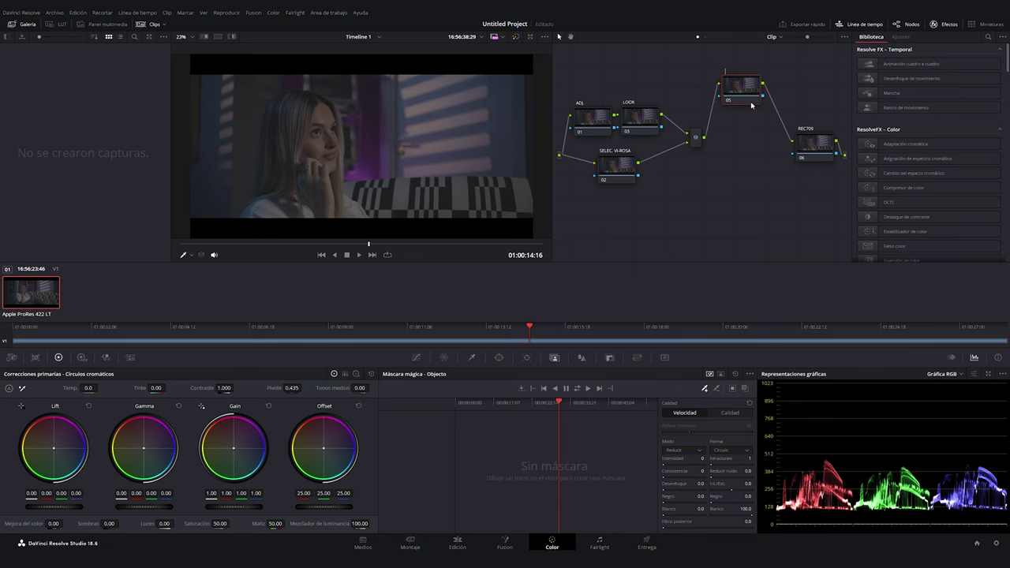
- Label node 05 FONDO and add a parallel node alongside REC709
type("FONDO")
key("Return")
left_click_drag(817, 144, 753, 136)
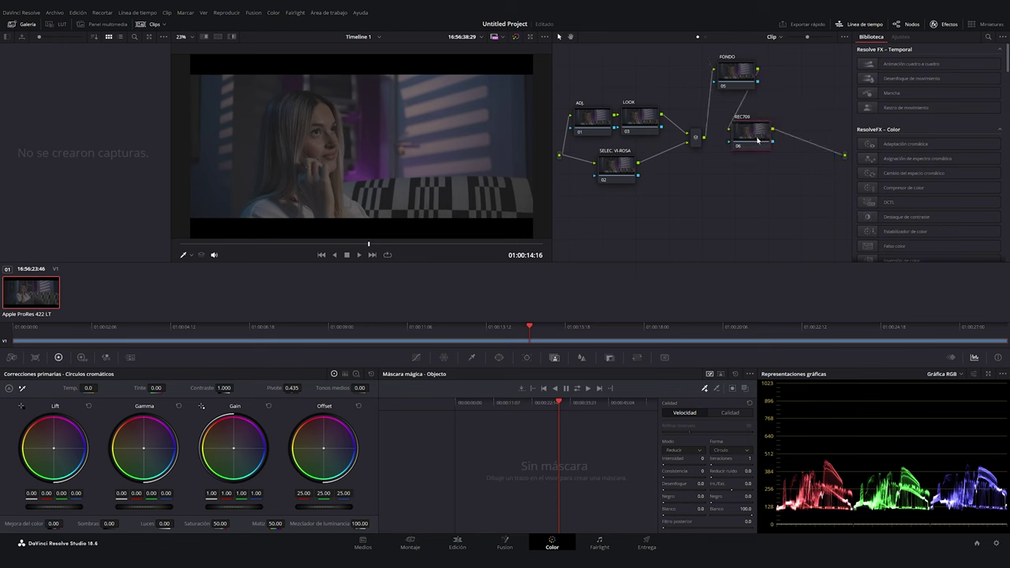
right_click(754, 136)
mouse_move(778, 173)
left_click(903, 190)
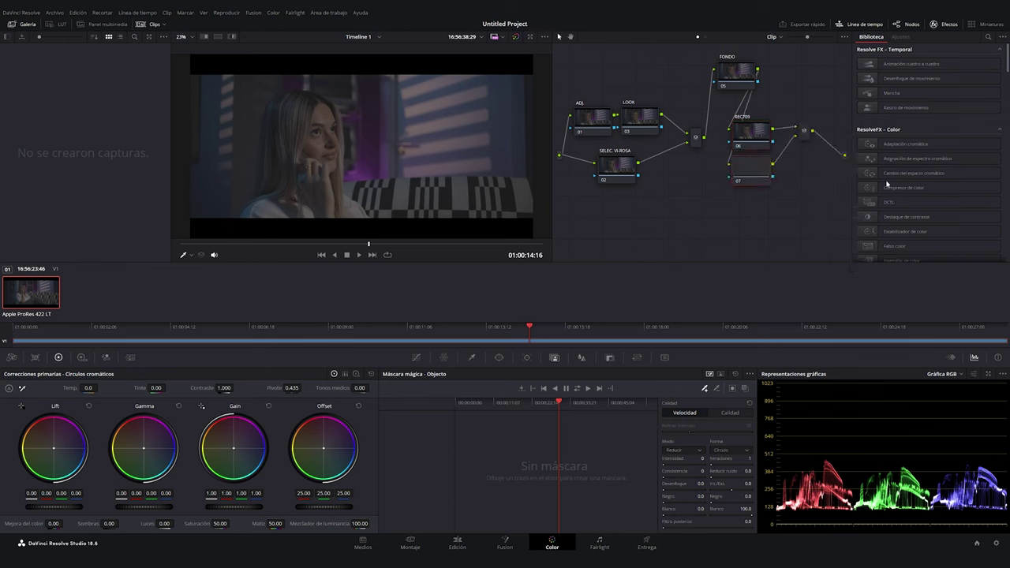
- Label the new parallel node 07 FX-LUZ
left_click_drag(757, 147, 812, 92)
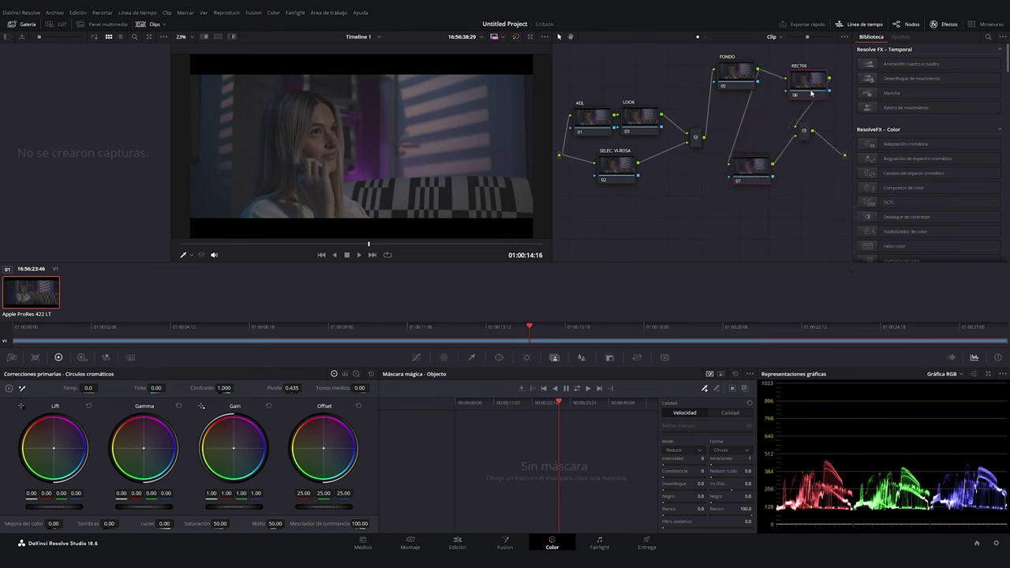
left_click_drag(749, 167, 759, 129)
right_click(760, 128)
left_click(767, 140)
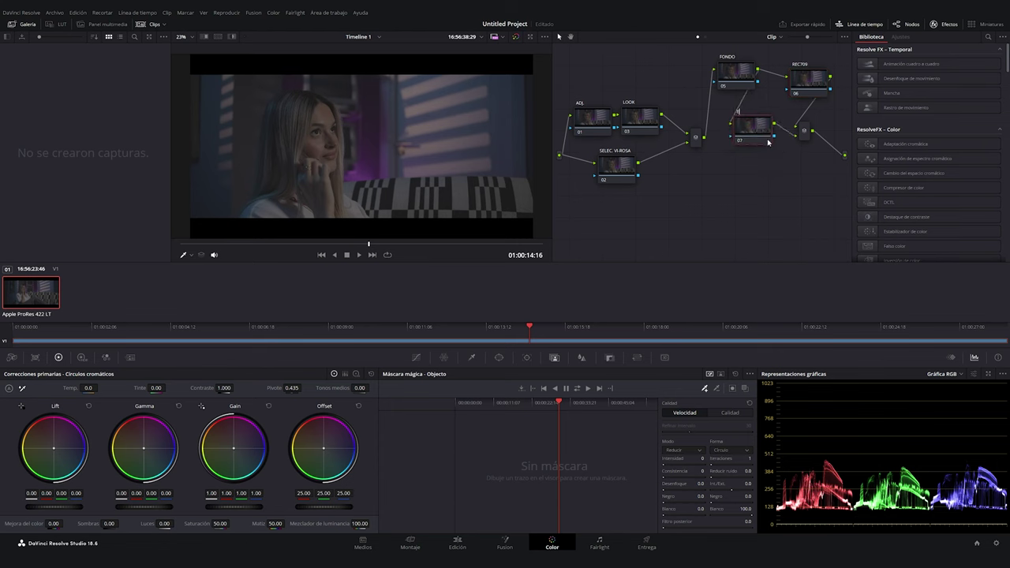
type("N")
type("X-LUZ")
- Rearrange FONDO, REC709, FX-LUZ and the final mixer neatly, then select REC709
left_click_drag(732, 126, 759, 188)
left_click_drag(736, 73, 732, 135)
left_click_drag(804, 130, 838, 135)
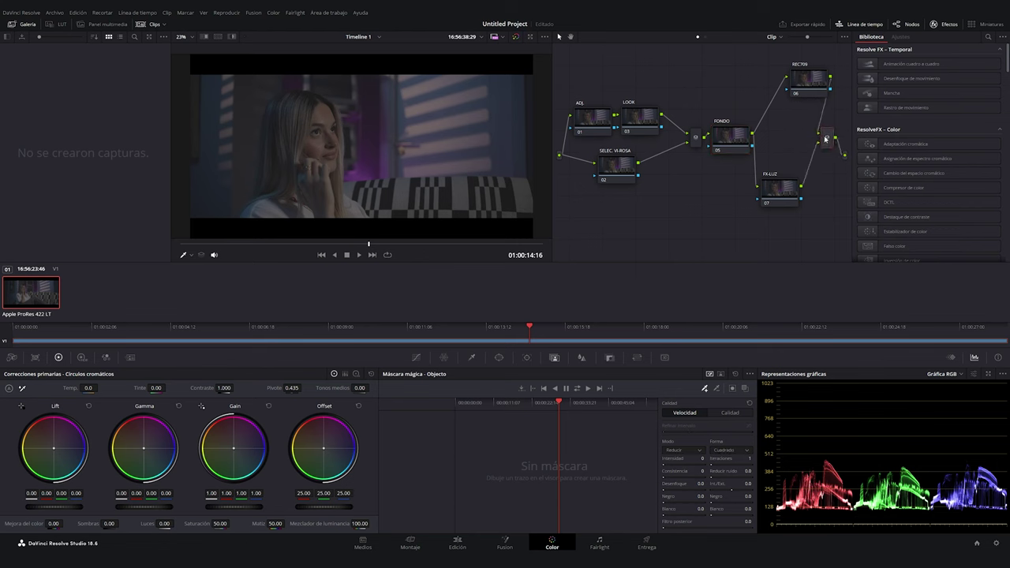
left_click_drag(812, 92, 791, 146)
left_click_drag(782, 195, 791, 178)
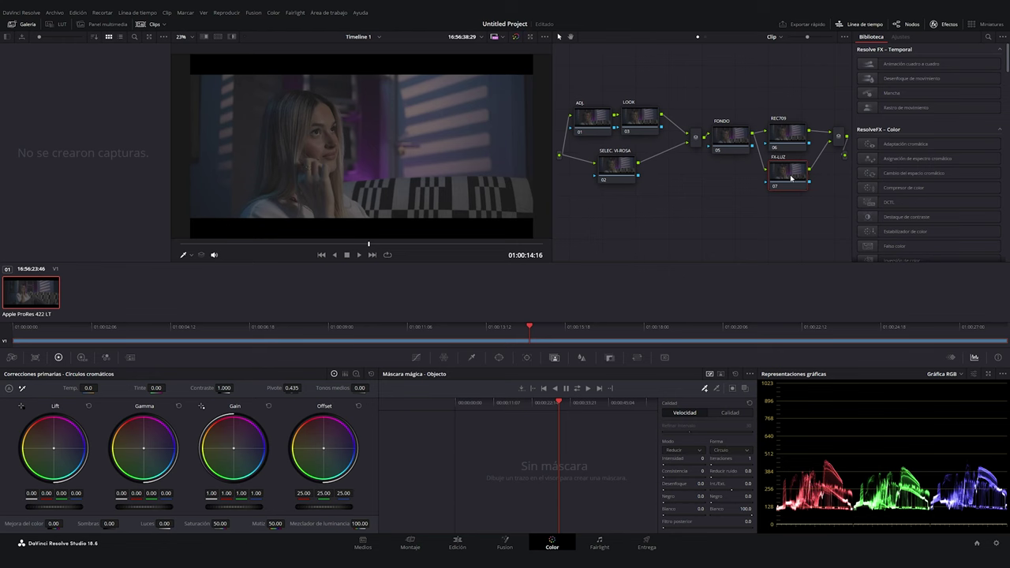
left_click(781, 146)
left_click(988, 37)
- Apply Cambio del espacio cromático to REC709 with input DJI D-Gamut / DJI D-Log
type("ES")
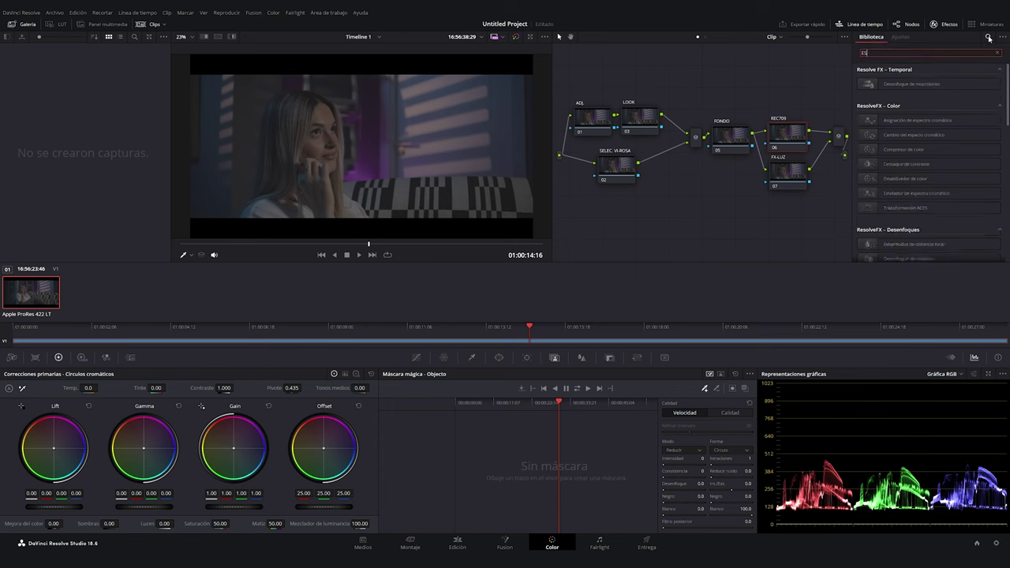
type("PACIO")
left_click_drag(928, 81, 787, 134)
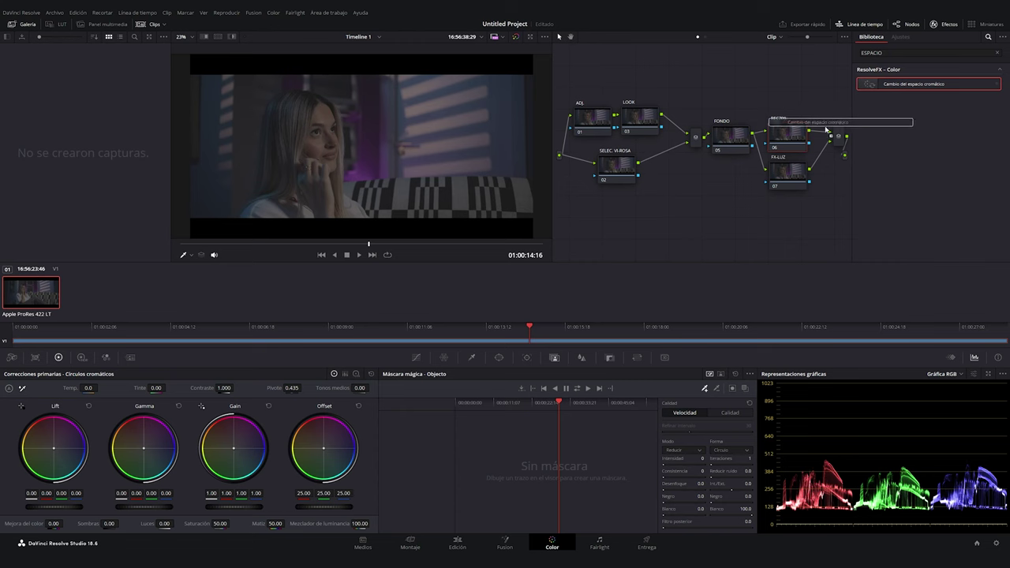
left_click(955, 94)
scroll(935, 142, "down", 5)
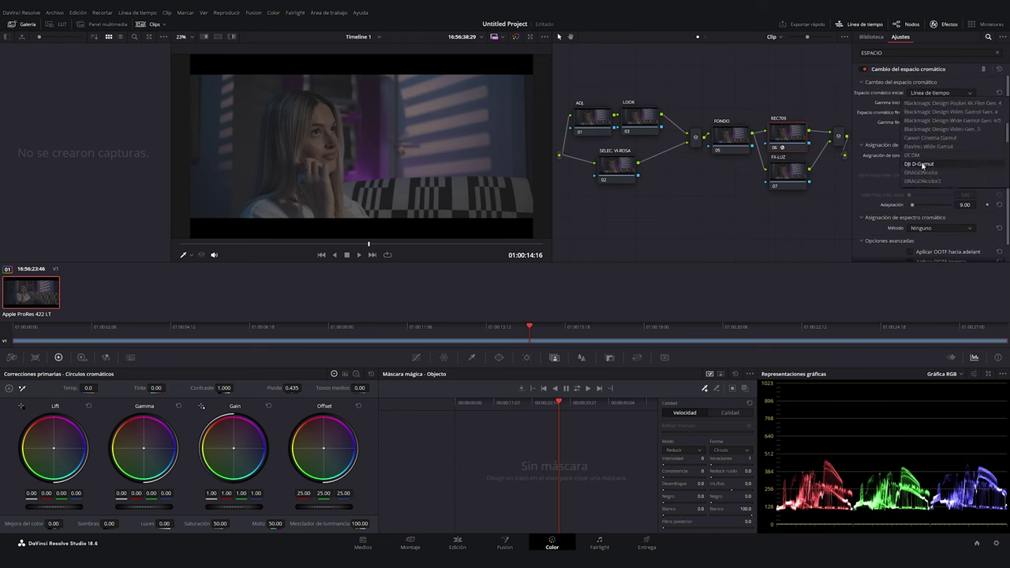
left_click(922, 164)
left_click(924, 112)
scroll(922, 147, "down", 5)
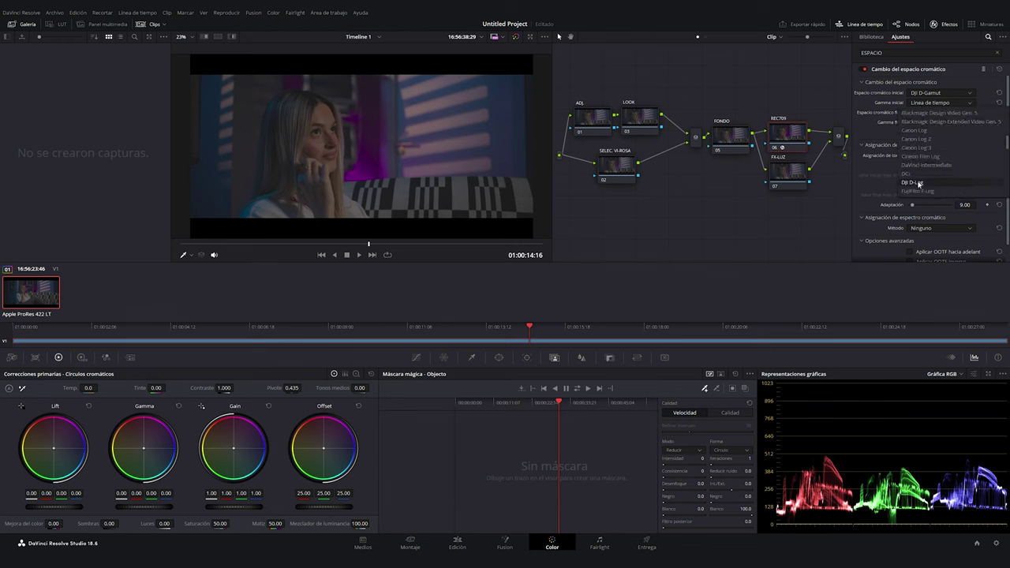
left_click(920, 183)
- Set the transform's output to Rec. 709 with Gamma 2.4
left_click(924, 113)
scroll(920, 148, "down", 10)
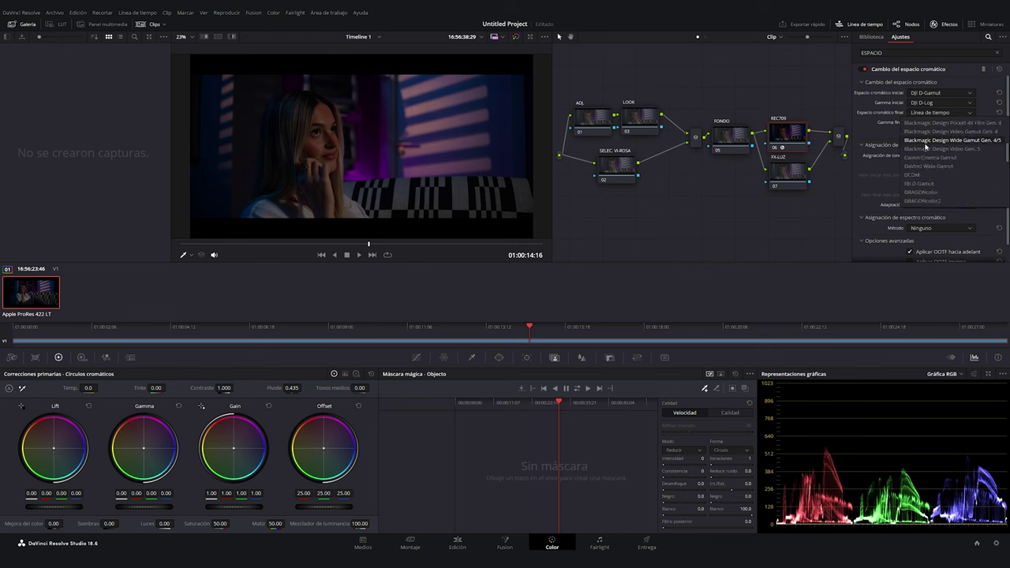
left_click(919, 140)
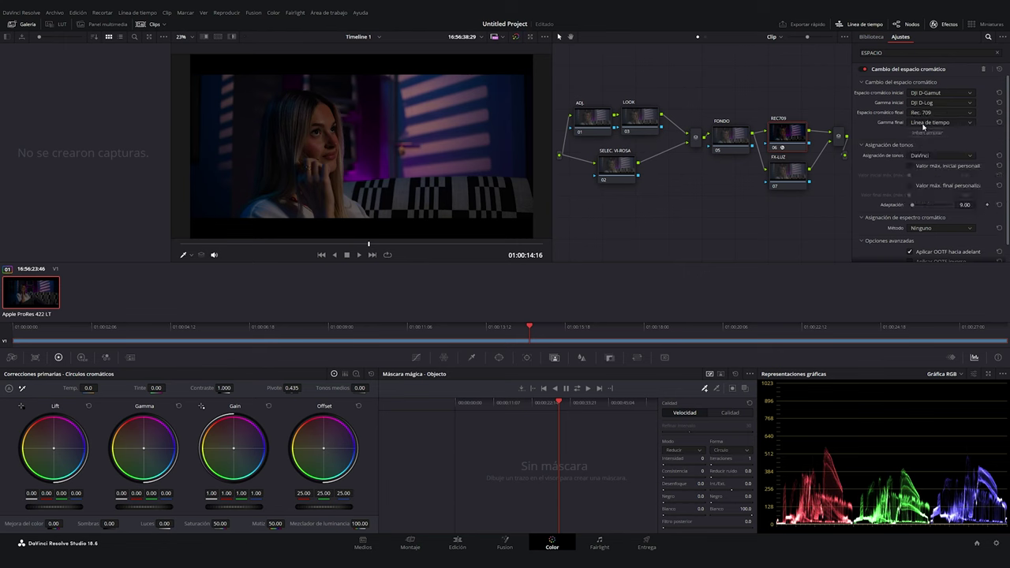
left_click(923, 123)
scroll(918, 158, "down", 4)
scroll(918, 158, "down", 3)
scroll(918, 157, "down", 2)
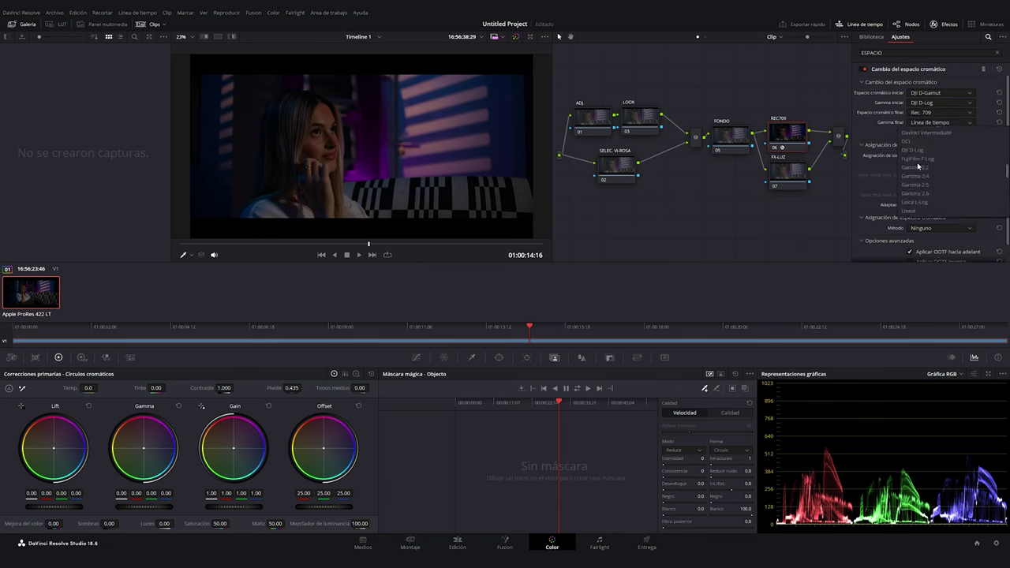
left_click(906, 200)
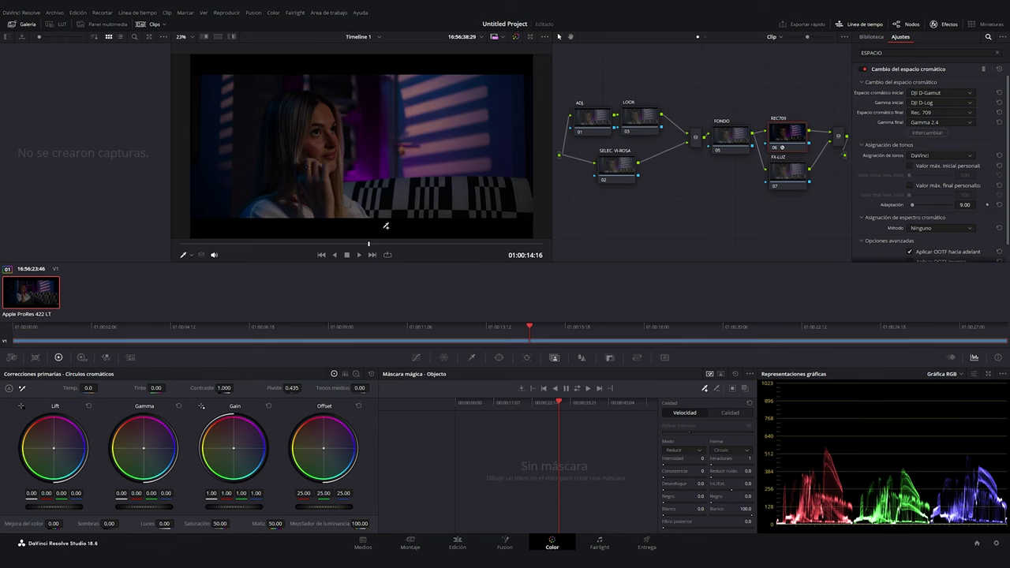
left_click(959, 374)
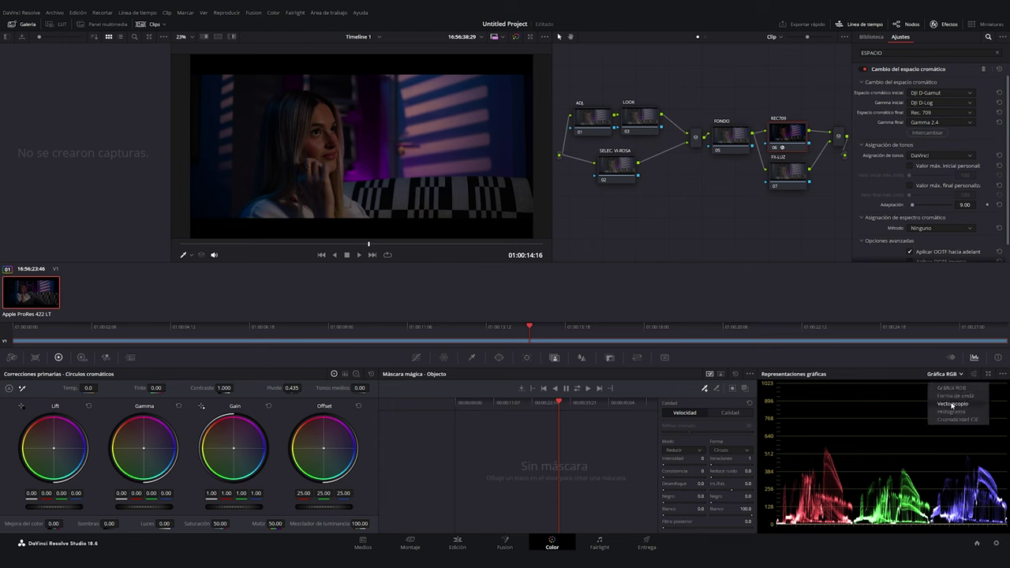
- Switch the scope to Forma de onda and set the tone-mapping Adaptación to 4.58
left_click(952, 395)
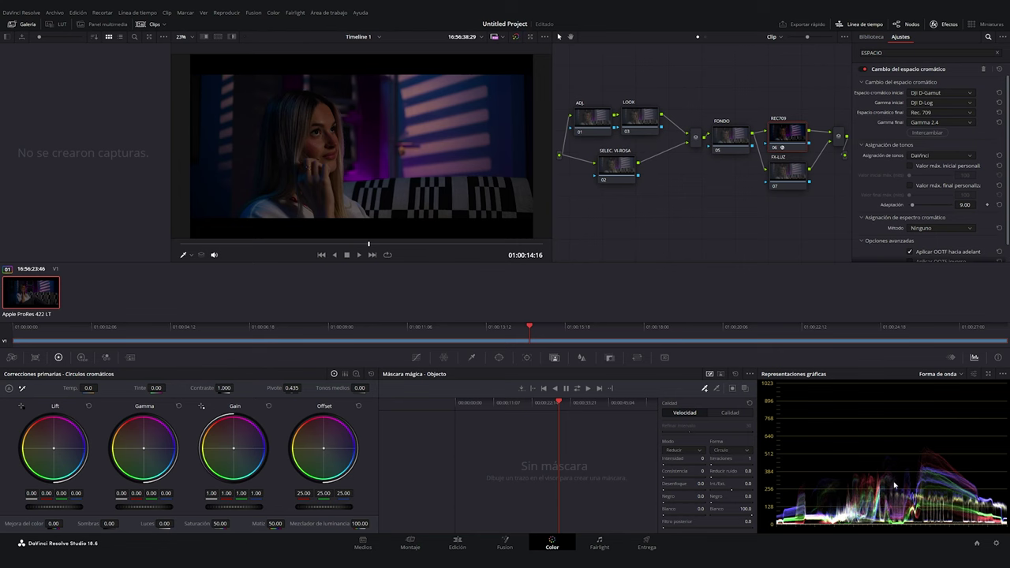
scroll(912, 168, "down", 1)
scroll(912, 166, "up", 1)
left_click_drag(913, 207, 910, 207)
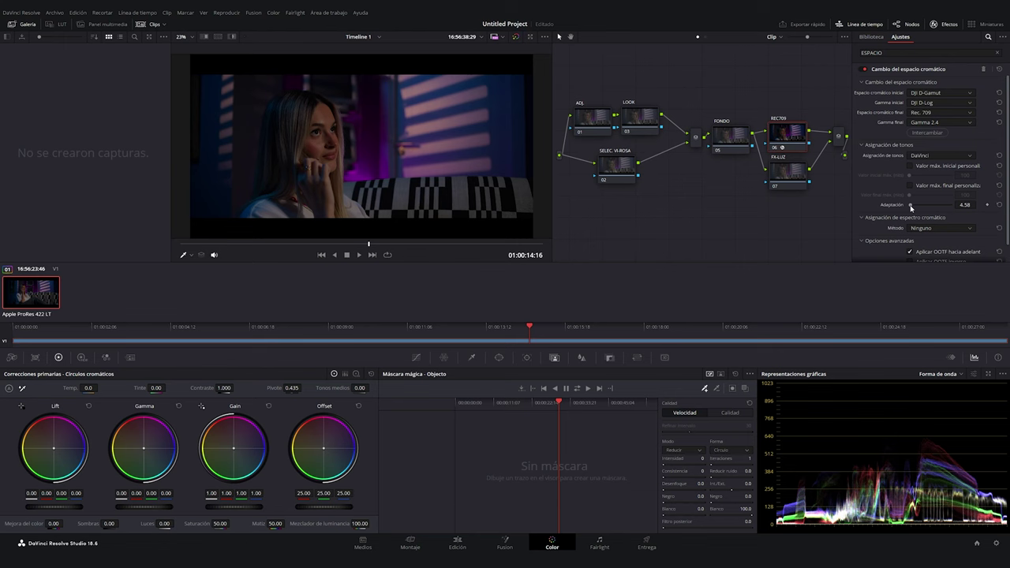
left_click(999, 205)
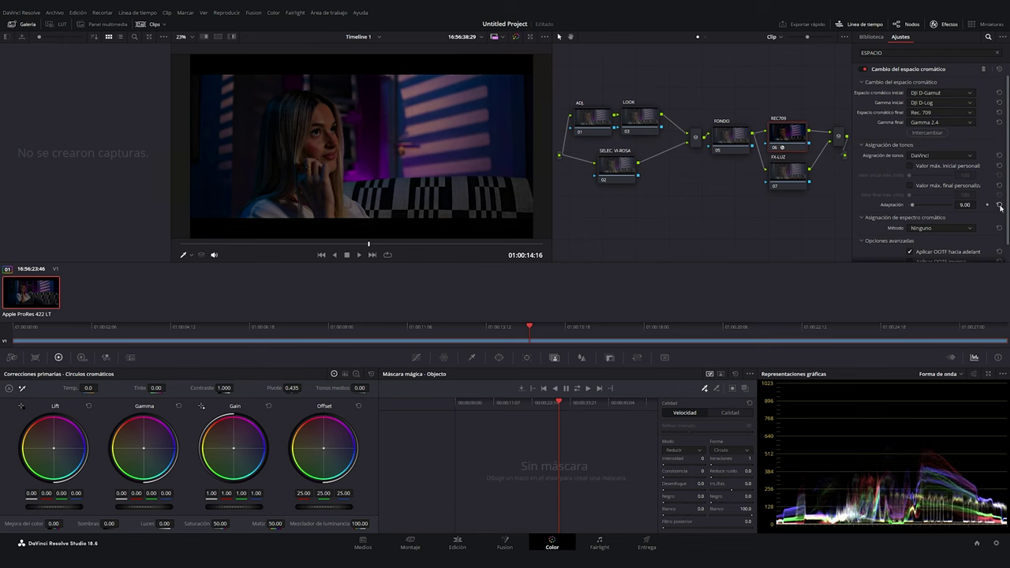
left_click(999, 205)
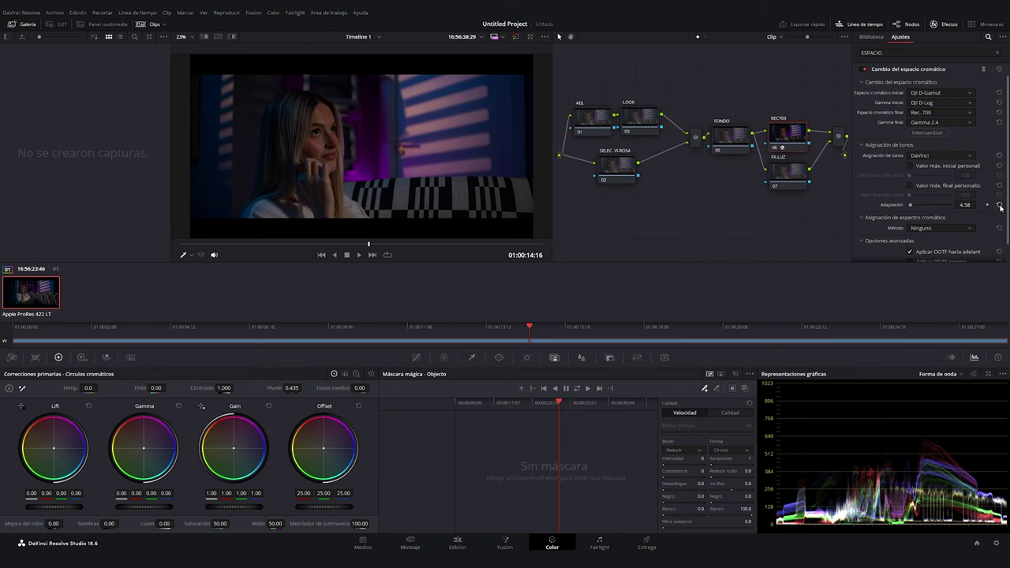
- Save the project with Ctrl+S and browse the ResolveFX effects library
left_click(586, 115)
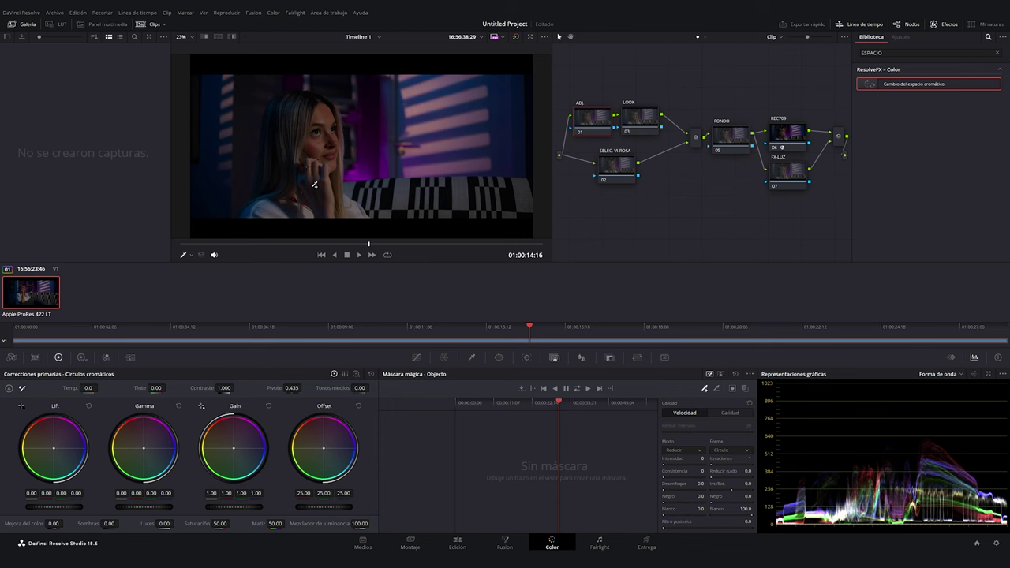
key("ctrl+s")
scroll(452, 254, "up", 2)
scroll(462, 165, "up", 3)
scroll(474, 165, "up", 4)
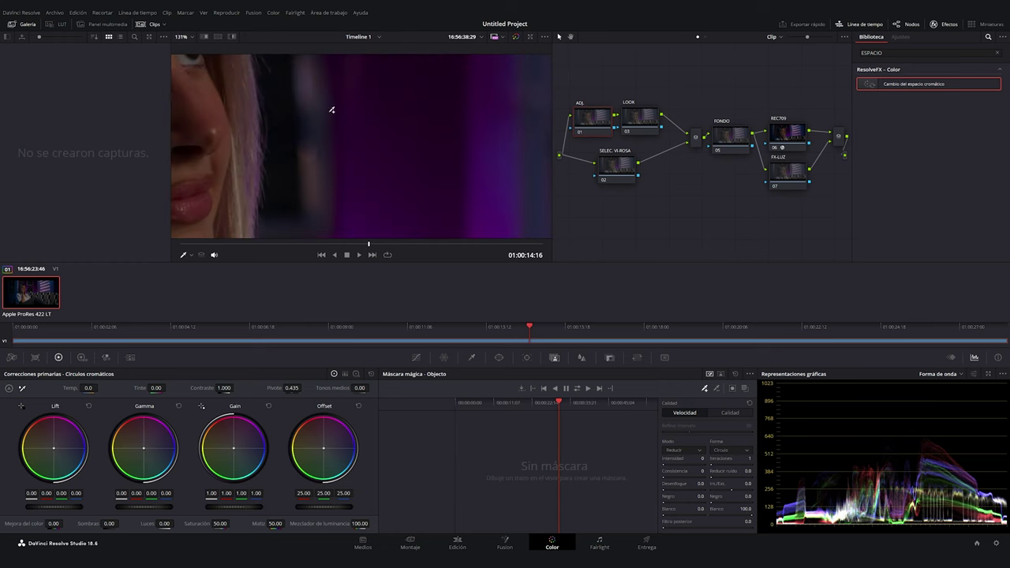
scroll(348, 144, "down", 3)
scroll(351, 148, "down", 1)
scroll(379, 146, "down", 1)
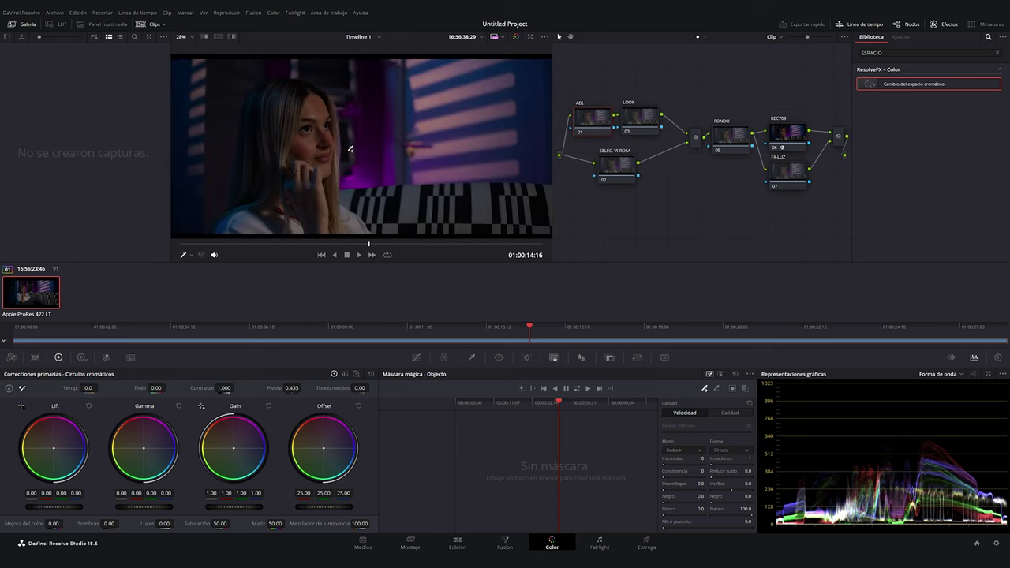
scroll(410, 144, "down", 1)
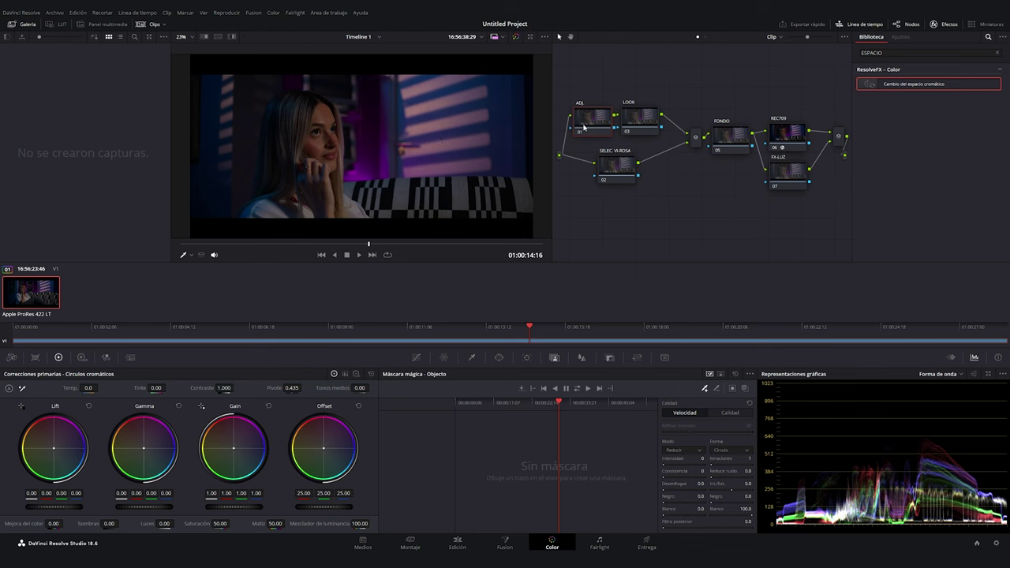
- In Log wheels, slightly raise ADJ's highlights, midtones and shadows, comparing with Ctrl+D
key("shift+s")
left_click_drag(588, 169, 576, 68)
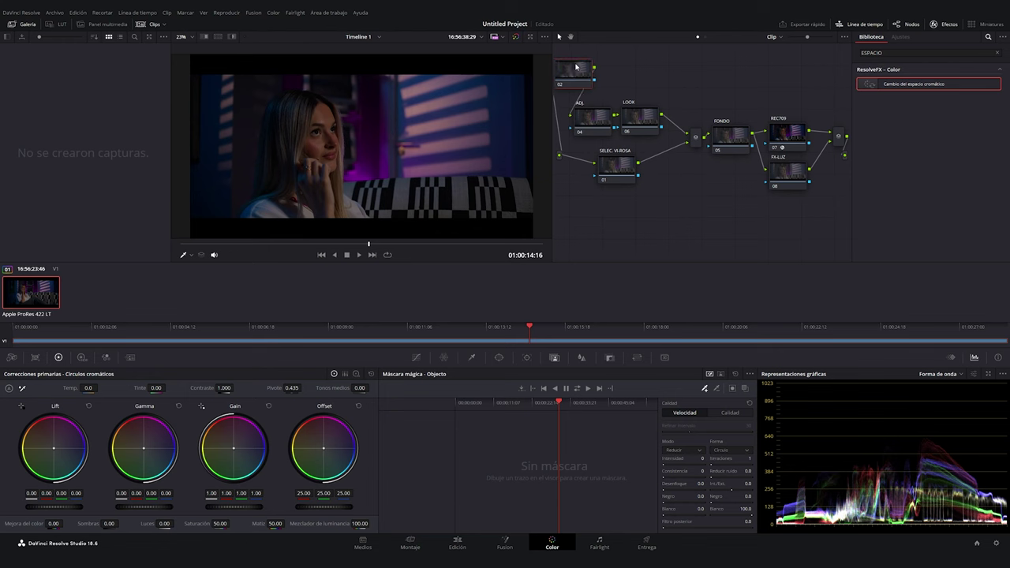
key("Delete")
left_click(356, 374)
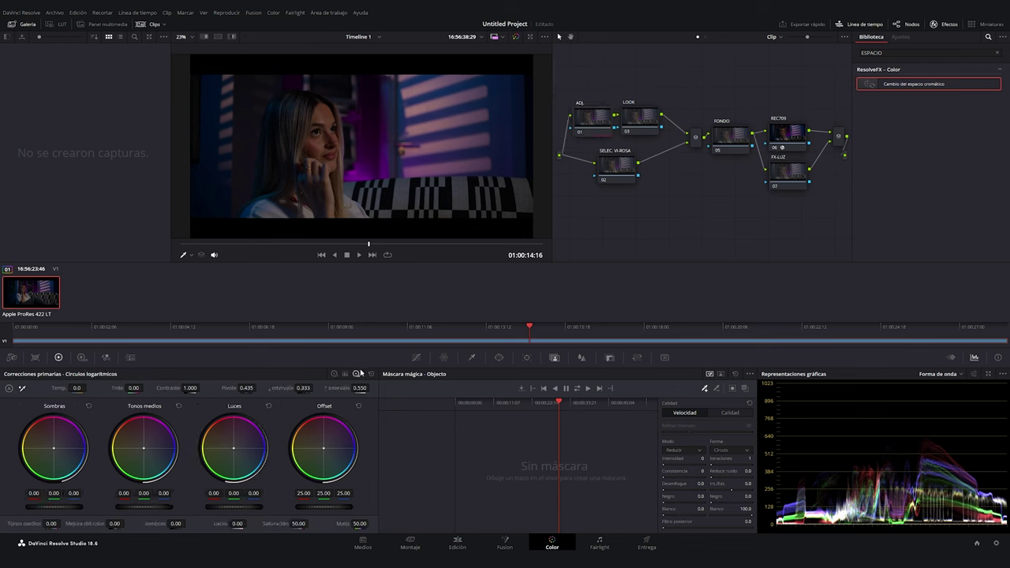
left_click_drag(231, 508, 229, 509)
left_click_drag(141, 510, 147, 510)
left_click_drag(50, 508, 57, 508)
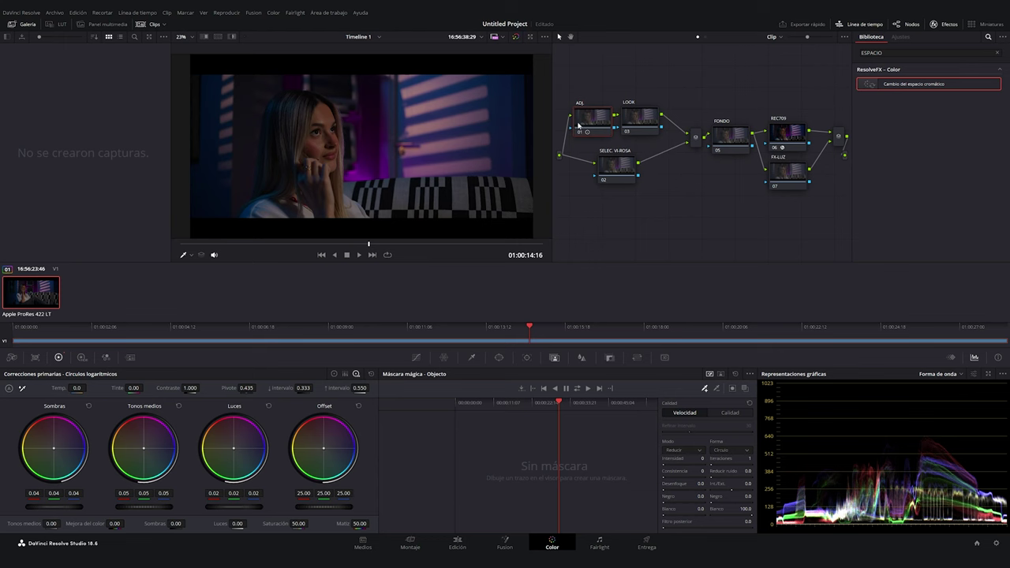
key("ctrl+d")
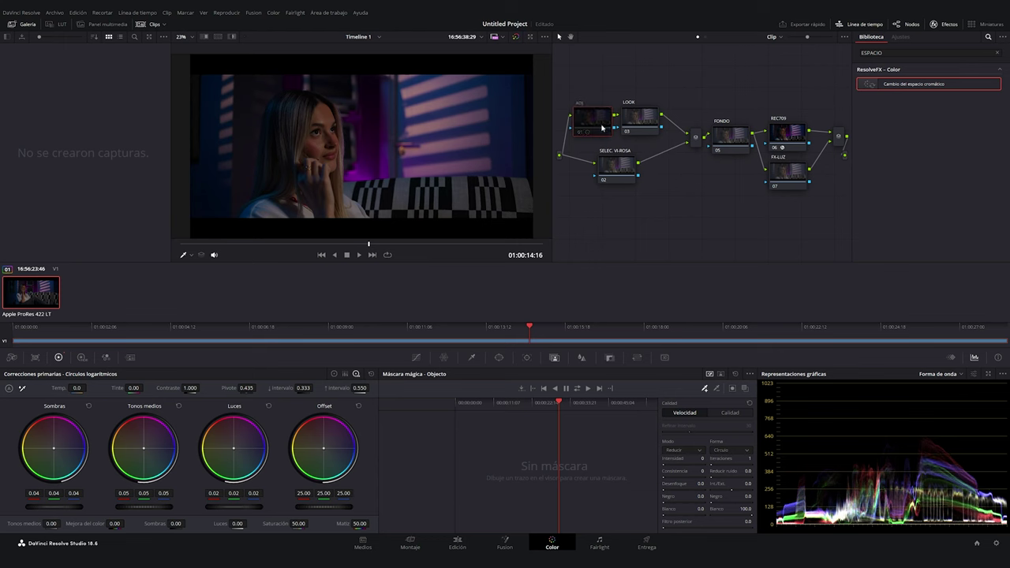
key("ctrl+d")
key("ctrl+d")
key("ctrl+d")
key("ctrl+d")
key("ctrl+d")
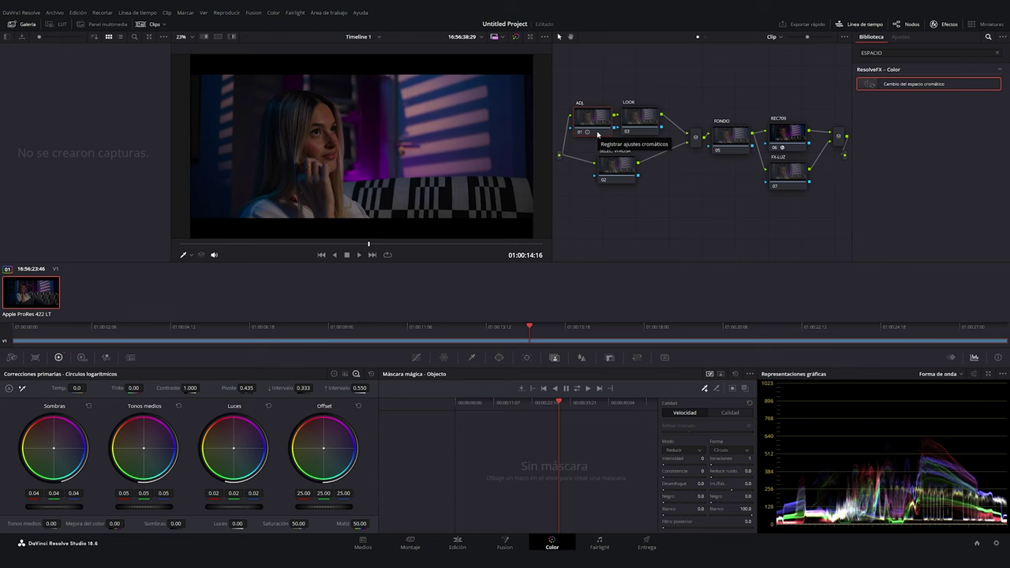
- On LOOK, tint shadows blue, warm midtones, adjust highlights and shift Offset toward green
left_click(642, 119)
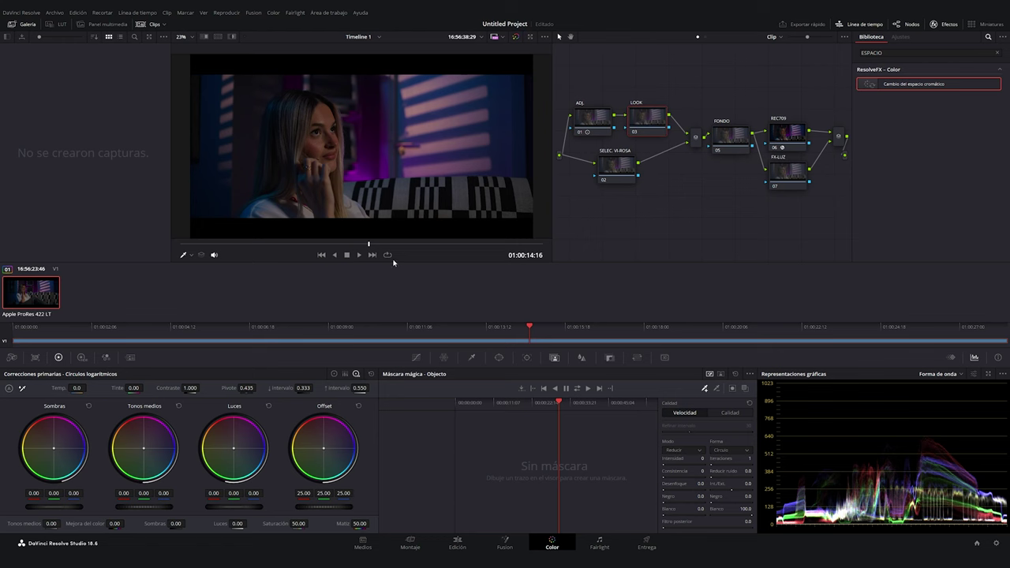
left_click_drag(52, 454, 53, 451)
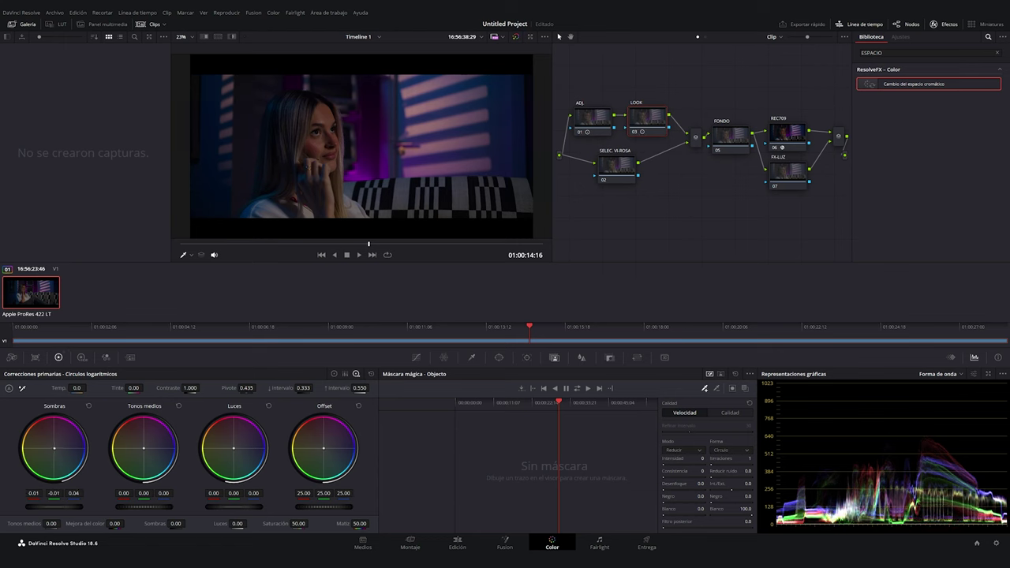
left_click_drag(144, 447, 142, 447)
left_click_drag(230, 451, 231, 448)
left_click_drag(324, 448, 321, 449)
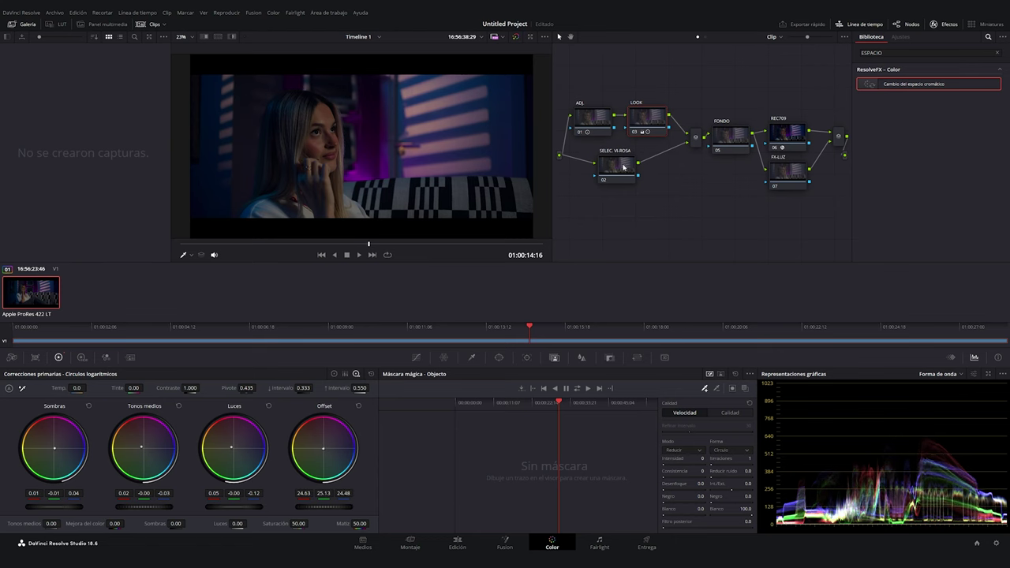
key("ctrl+d")
key("ctrl+d")
key("ctrl+d")
key("ctrl+d")
key("ctrl+d")
key("ctrl+d")
key("ctrl+d")
key("ctrl+d")
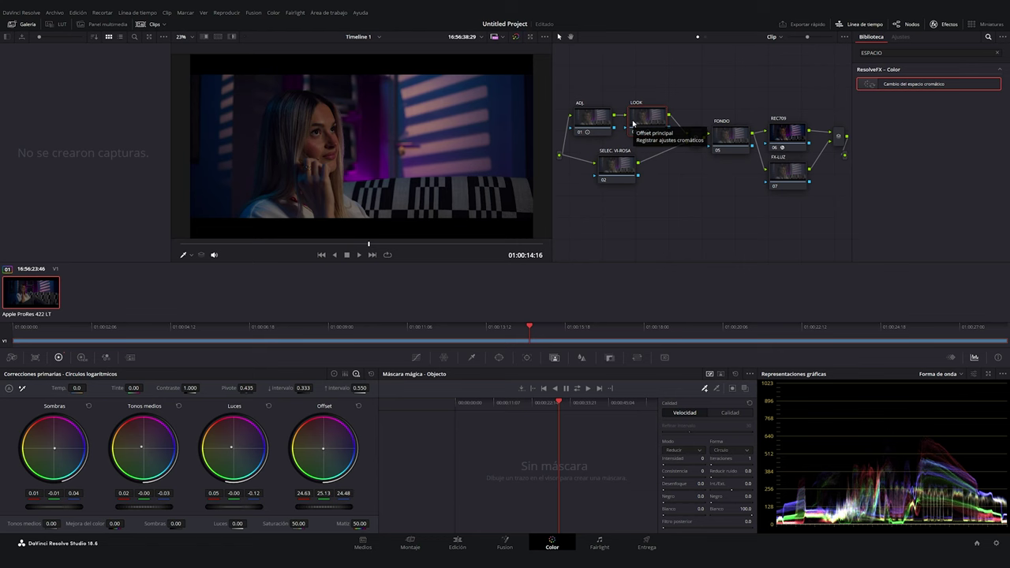
- Select the SELEC. VI-ROSA node and bring up its HSL qualifier
scroll(411, 140, "down", 2)
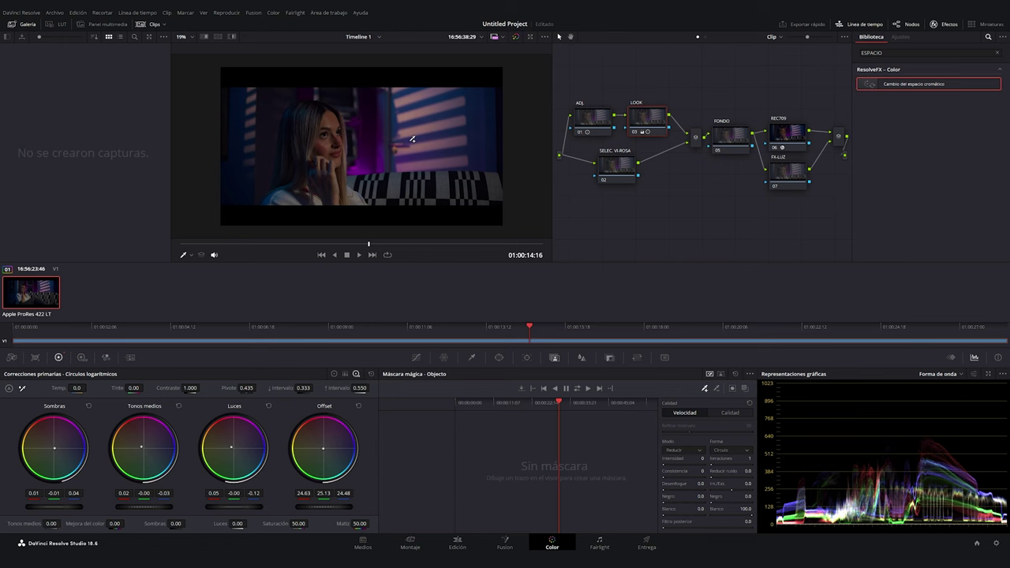
left_click(611, 164)
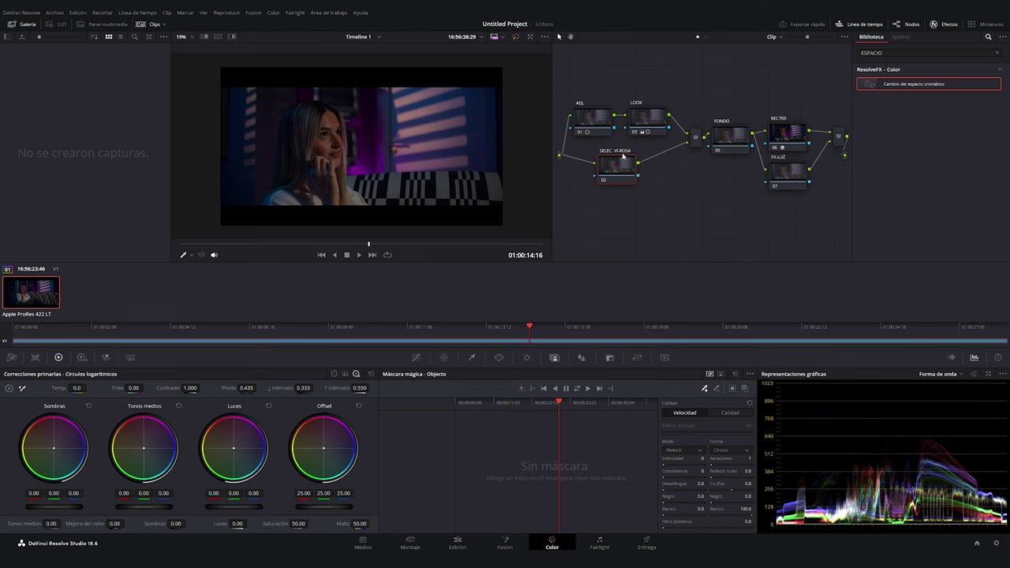
left_click(471, 358)
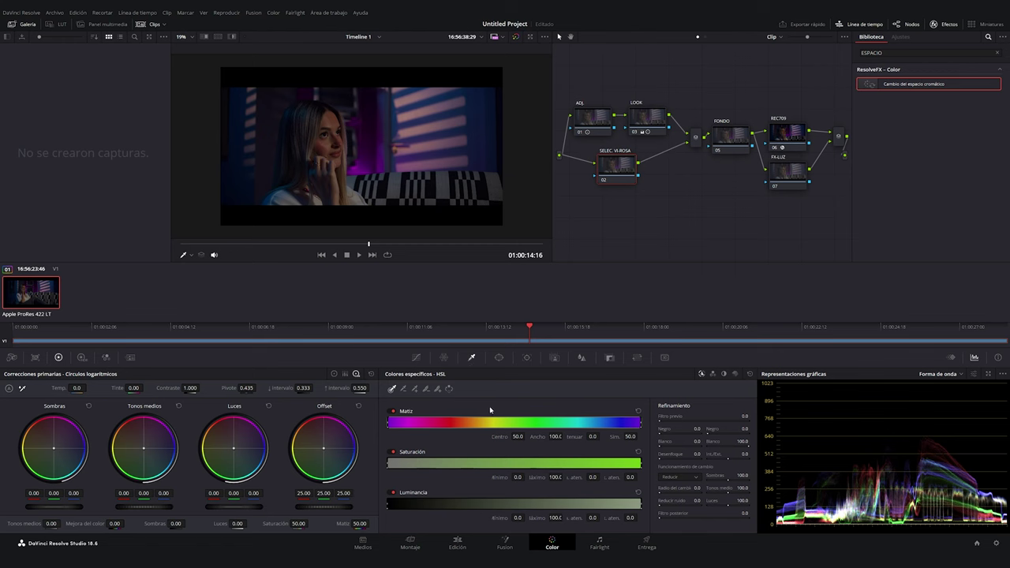
- Sample the pink light and tighten the qualifier's hue range around the pink, previewing in colour
left_click(369, 149)
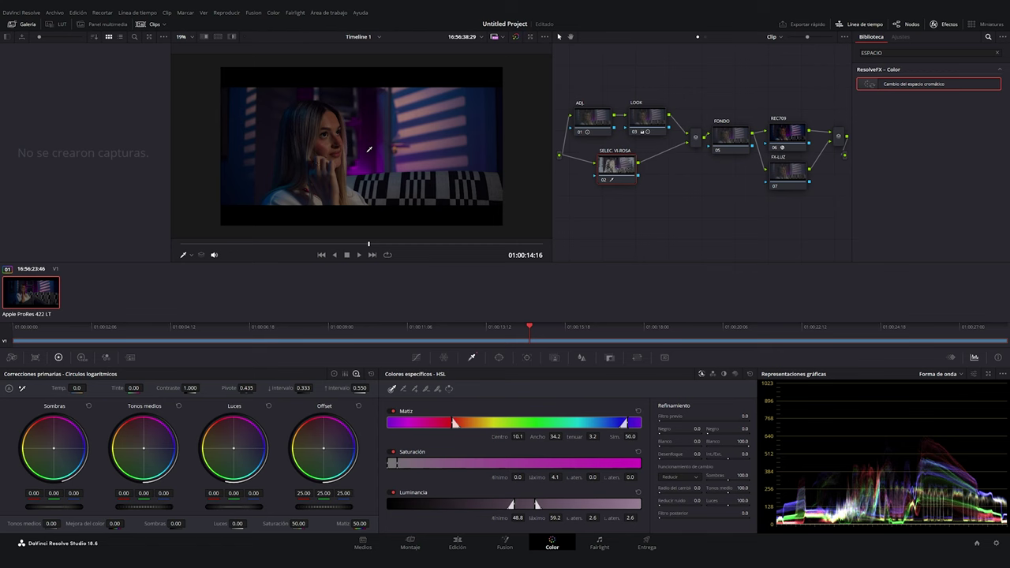
left_click(180, 48)
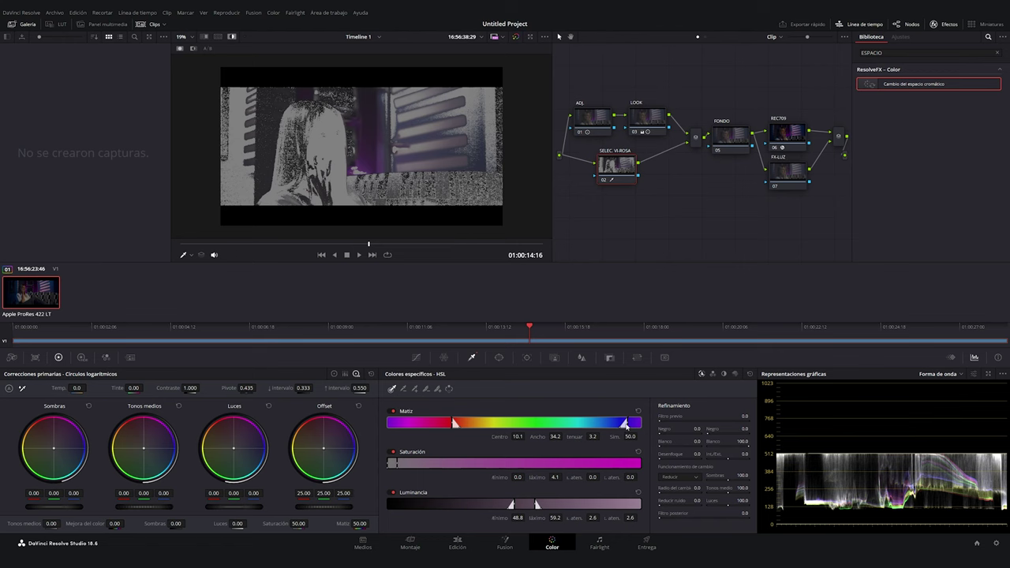
left_click_drag(625, 424, 632, 423)
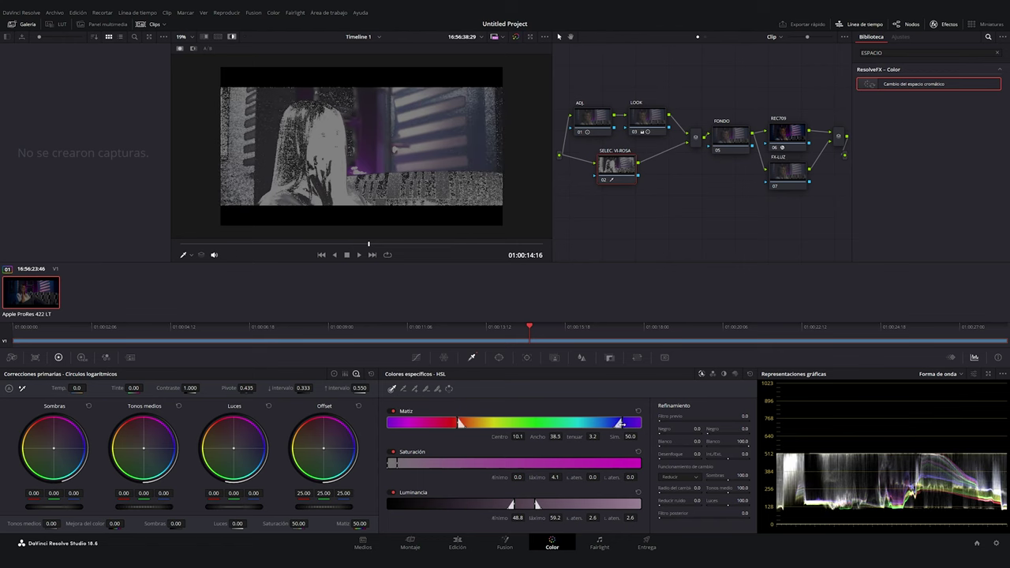
left_click_drag(451, 424, 448, 424)
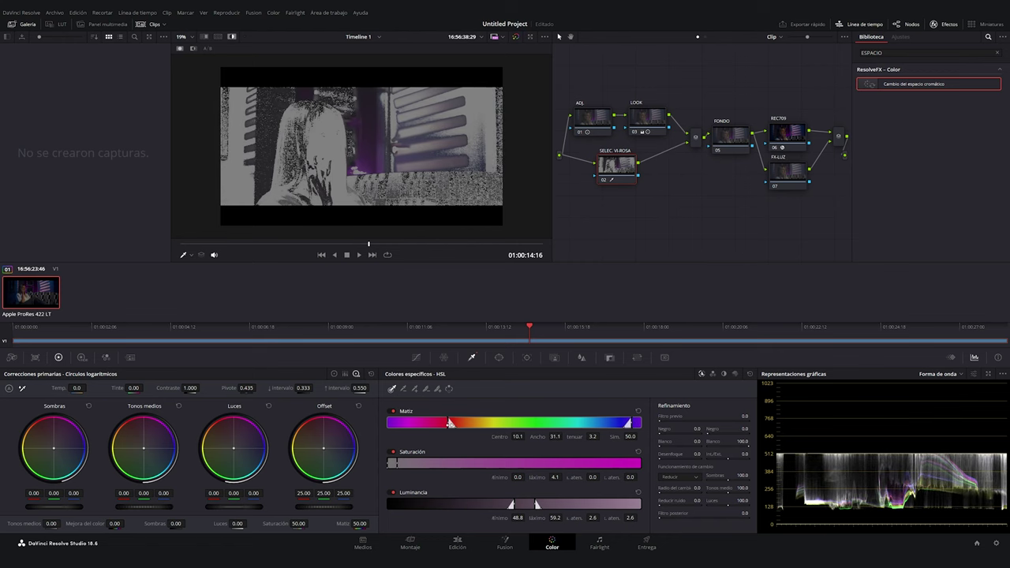
left_click_drag(448, 424, 442, 424)
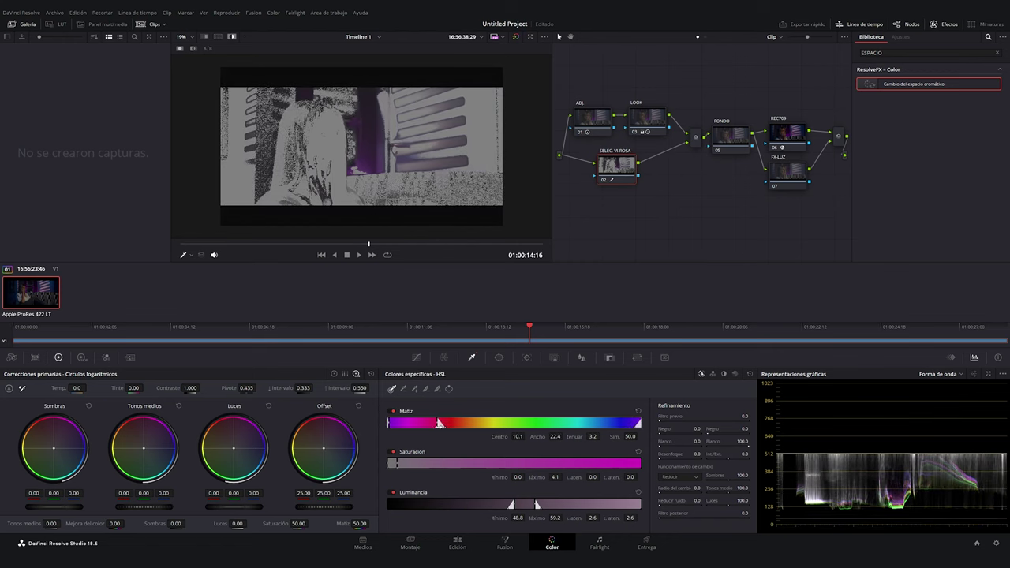
- Set saturation up to 9.6 and luminance 40.6–61.9, add more bright pink wall, and show a black-and-white matte
left_click_drag(392, 463, 411, 464)
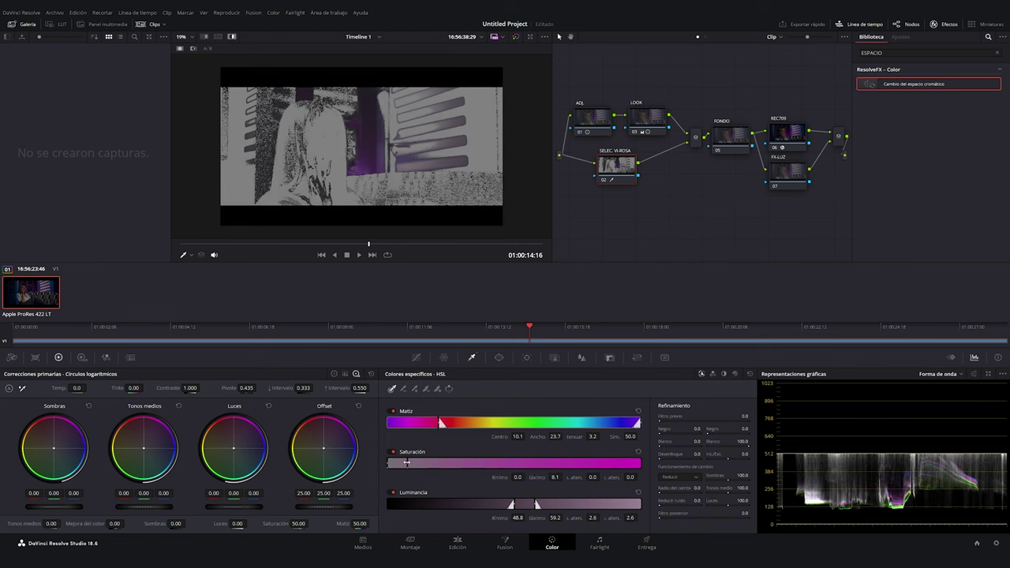
mouse_move(511, 503)
left_mouse_down()
mouse_move(522, 504)
mouse_move(490, 501)
mouse_move(539, 505)
mouse_move(530, 505)
left_mouse_up()
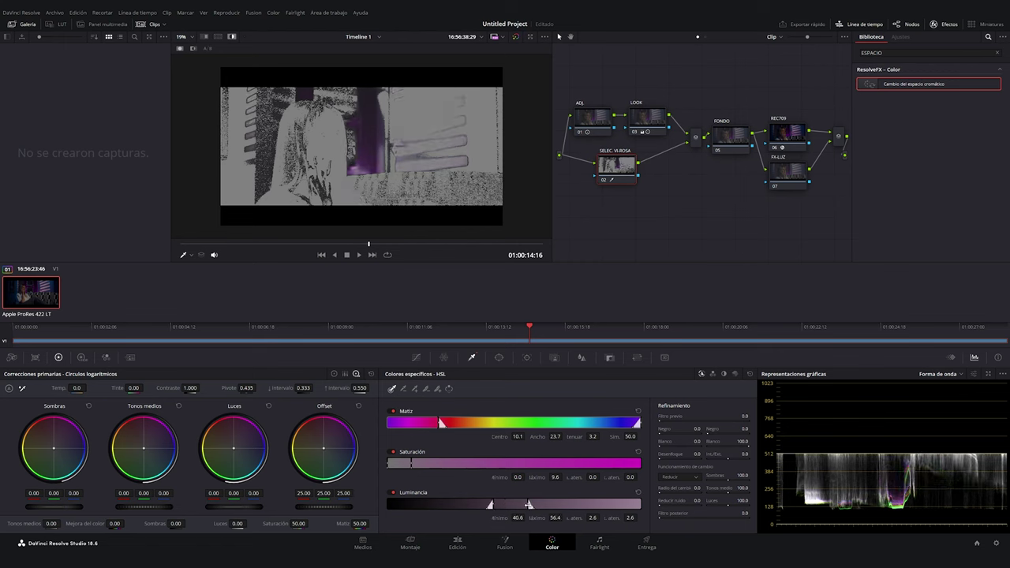
left_click(403, 388)
left_click(414, 389)
left_click(360, 171)
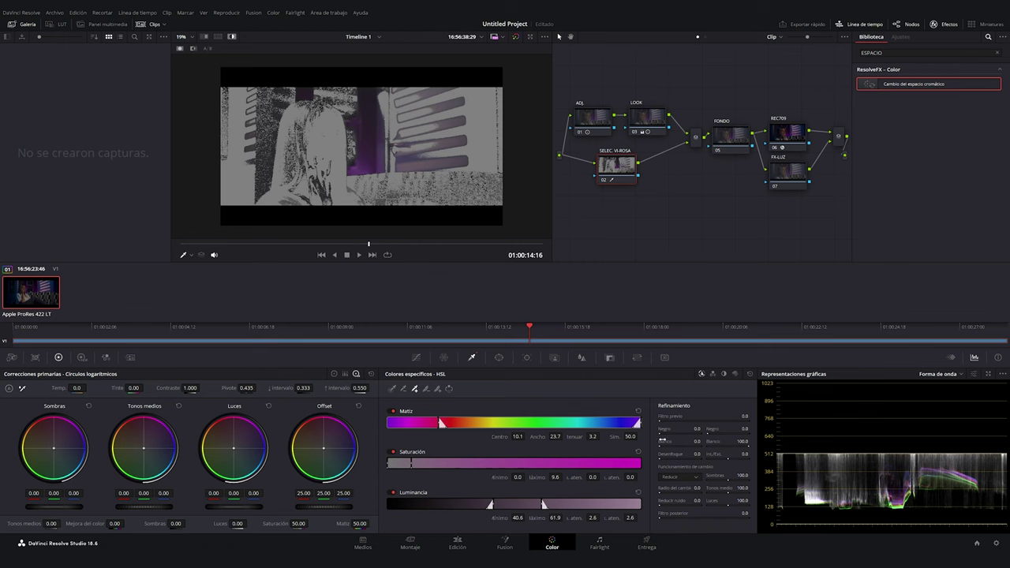
left_click(193, 48)
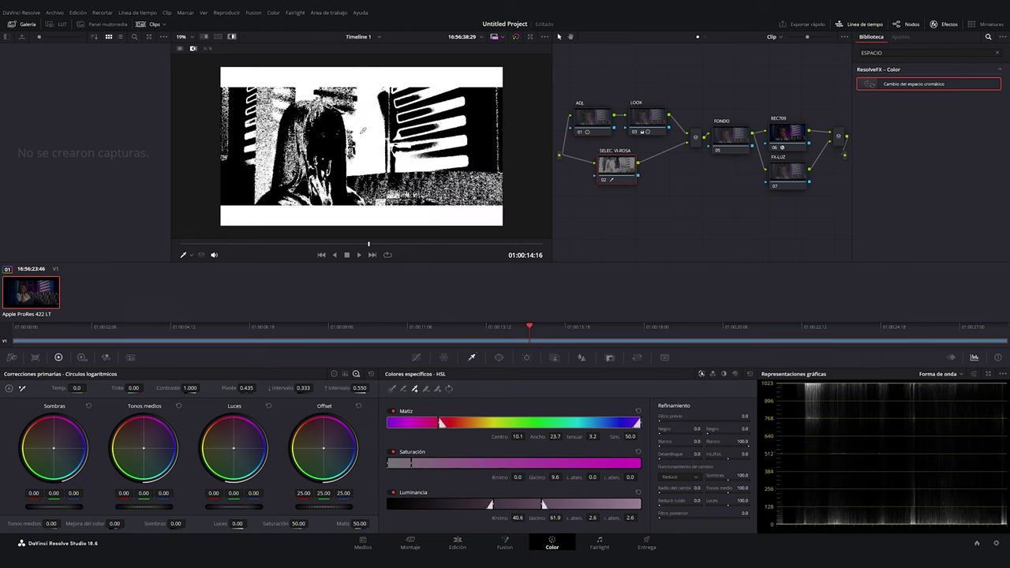
- Clean the pink matte with Refinement black clip 4.2 and white clip 9.1
left_click_drag(663, 432, 675, 445)
left_click_drag(659, 444, 671, 431)
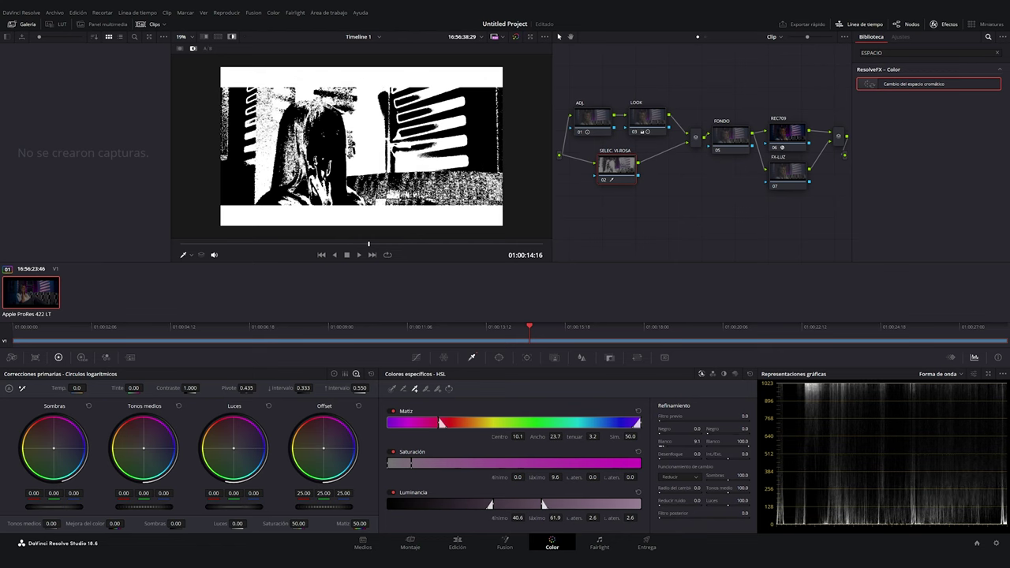
left_click(182, 49)
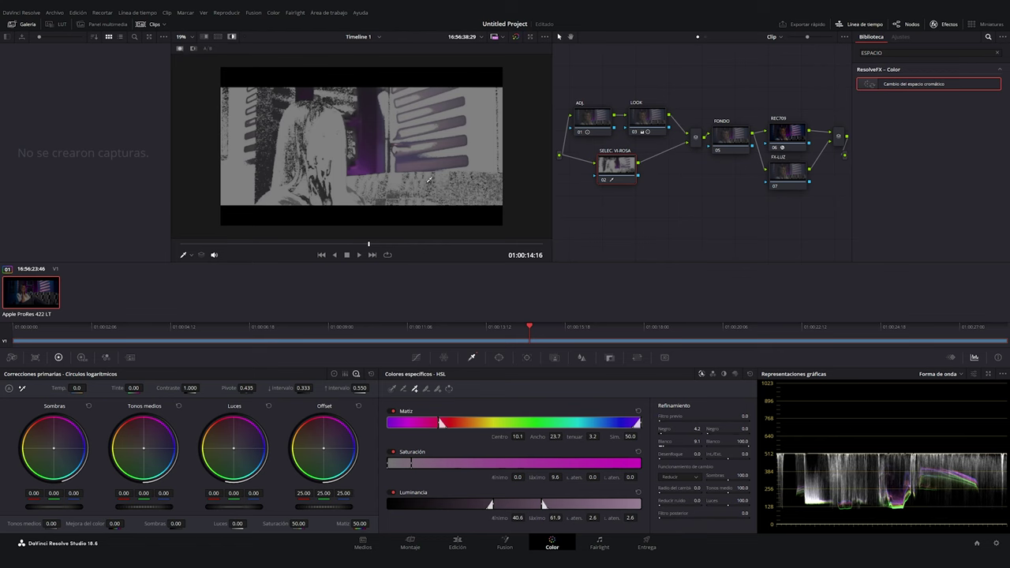
- Resample the pink wall and set the hue range to centre 6.6, width 23.9
left_click(404, 388)
left_click(431, 161)
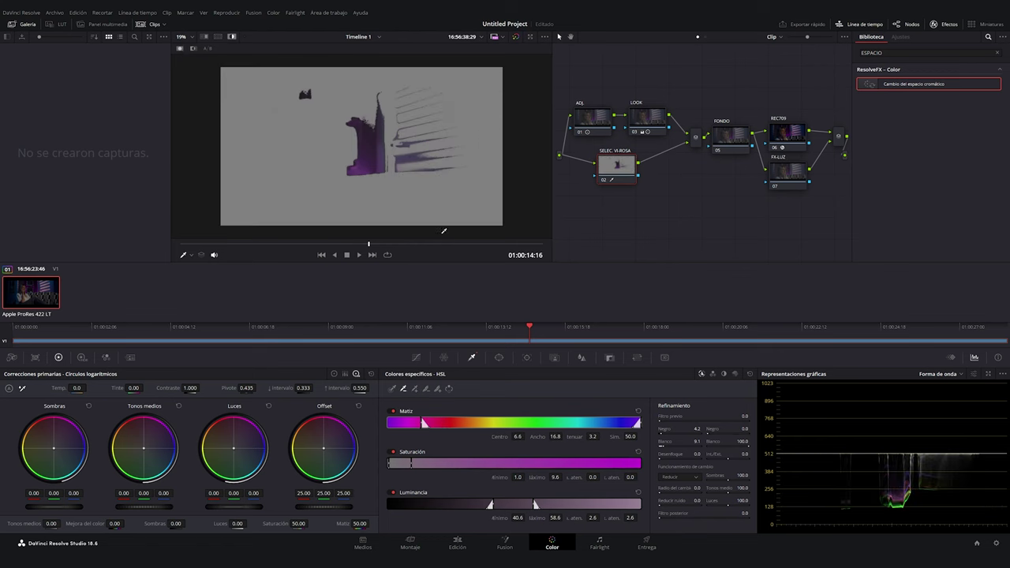
left_click_drag(423, 423, 426, 423)
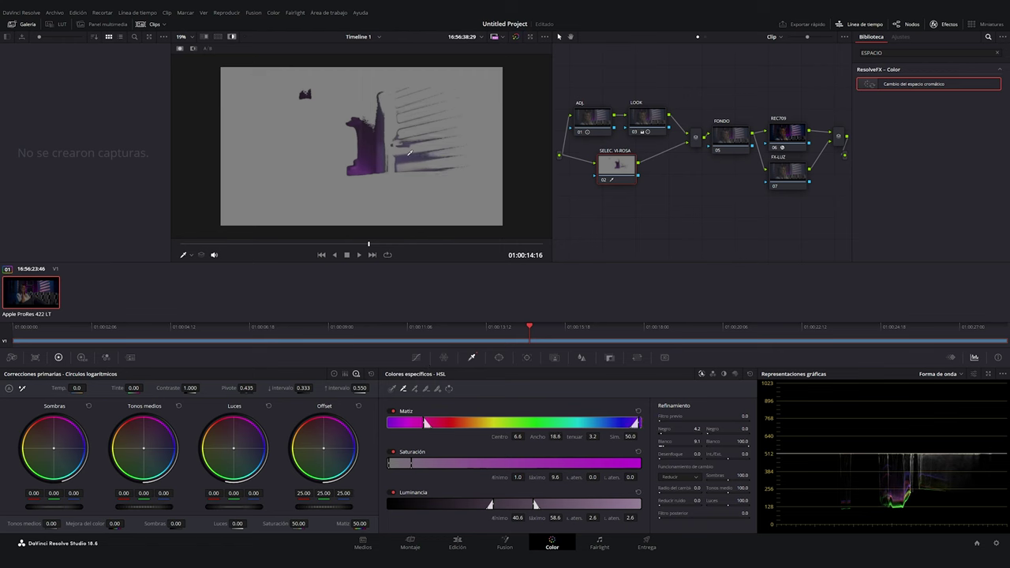
left_click_drag(636, 424, 630, 429)
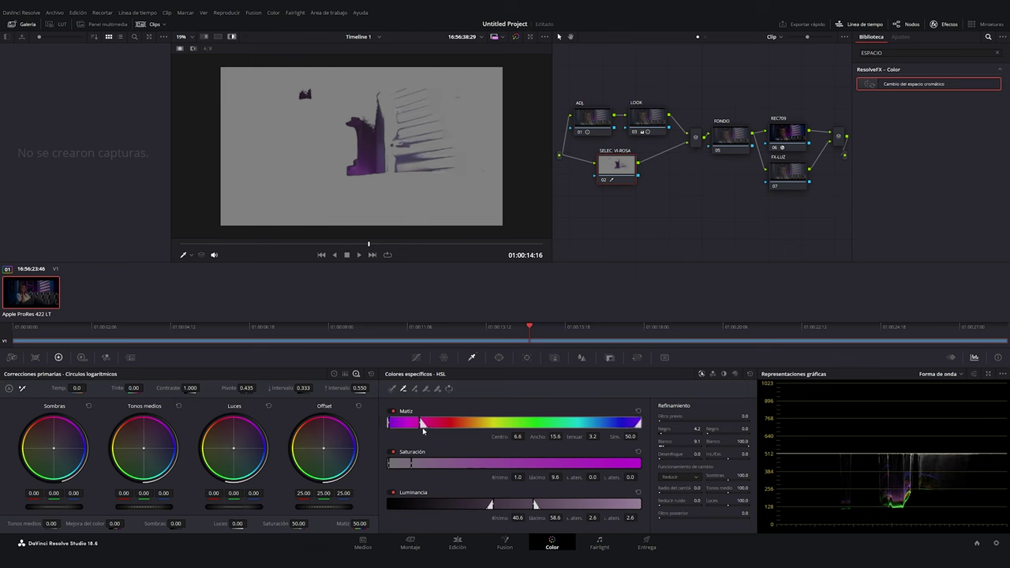
left_click_drag(423, 424, 432, 424)
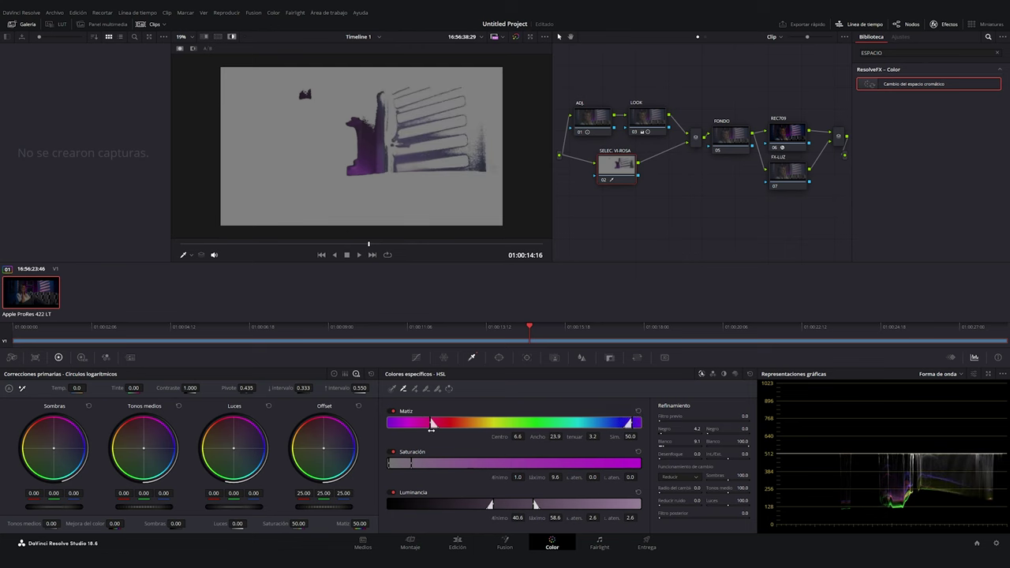
left_click(232, 37)
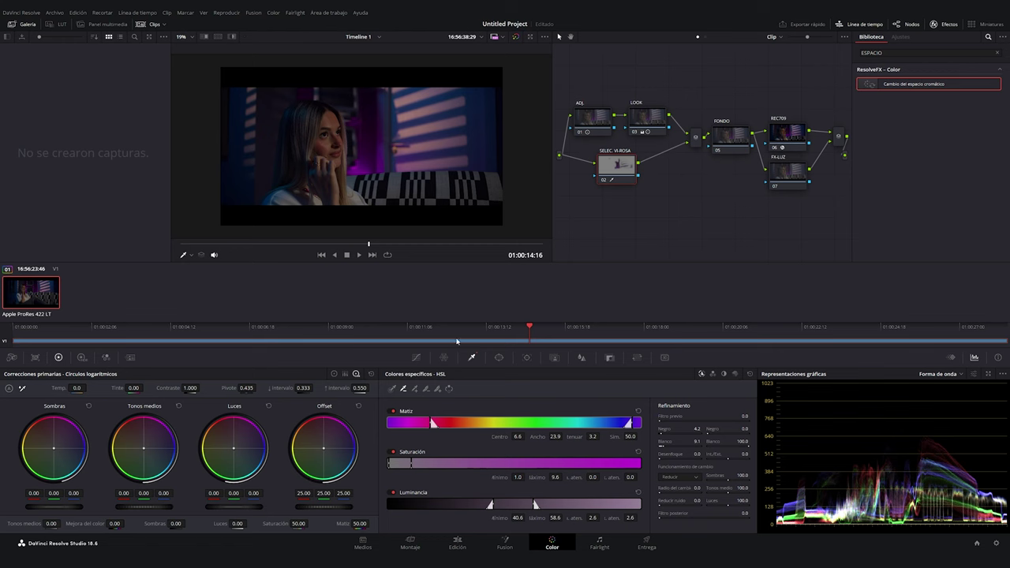
- Rotate the qualified pink hues by -28.18 on the Hue vs Hue curve toward magenta
left_click(415, 357)
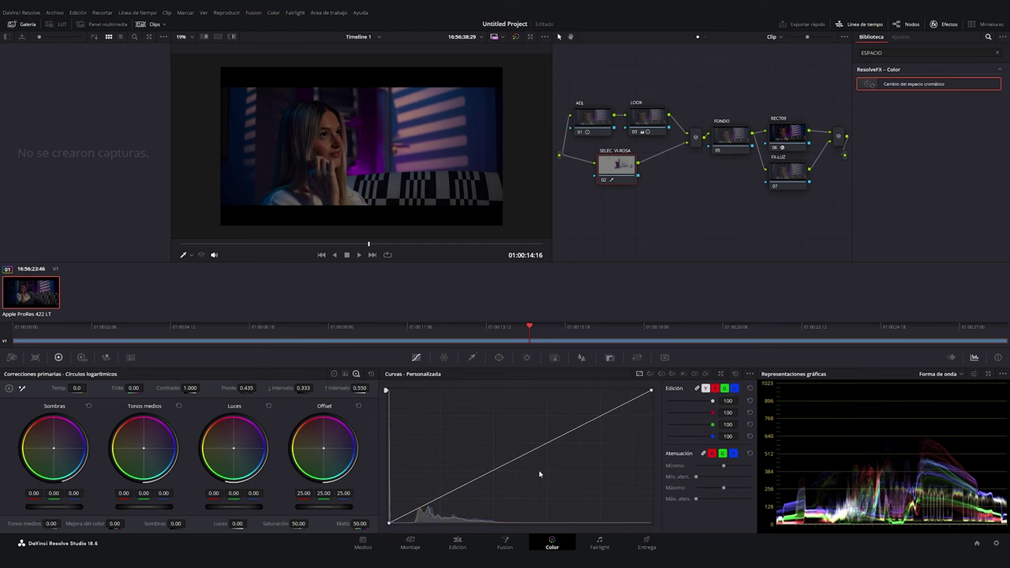
left_click(650, 374)
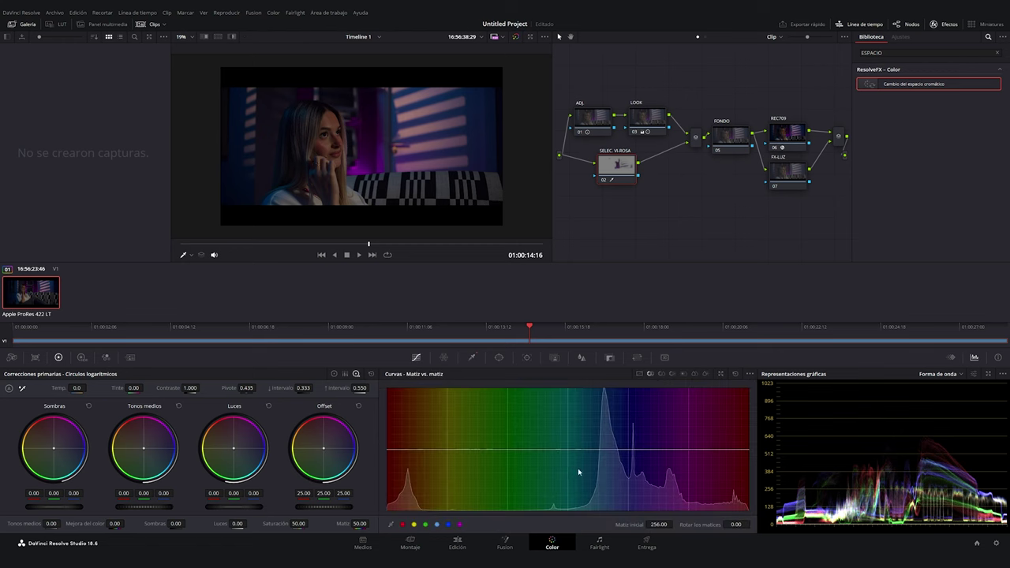
mouse_move(566, 450)
left_mouse_down()
mouse_move(567, 474)
mouse_move(569, 462)
left_mouse_up()
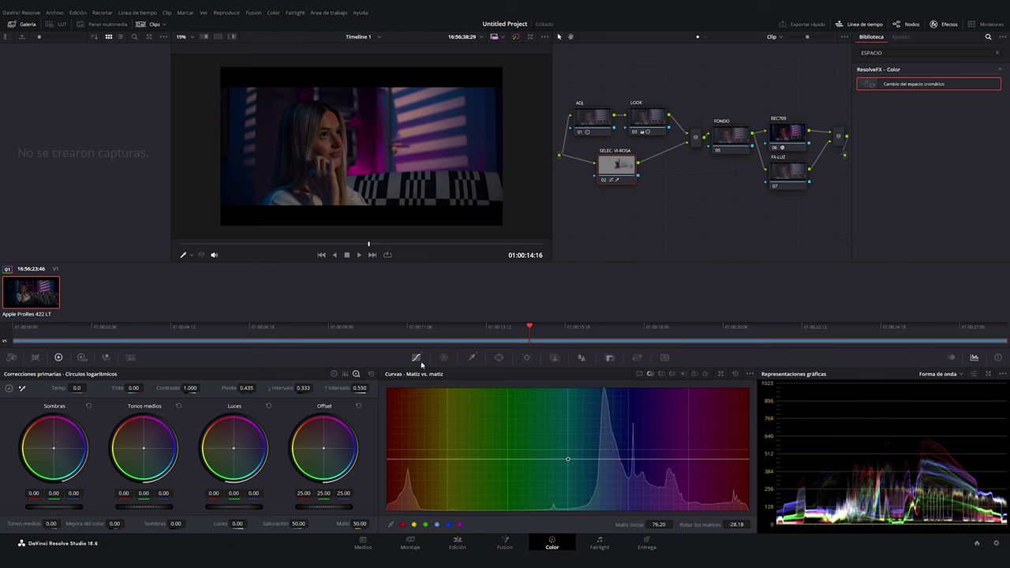
left_click(471, 358)
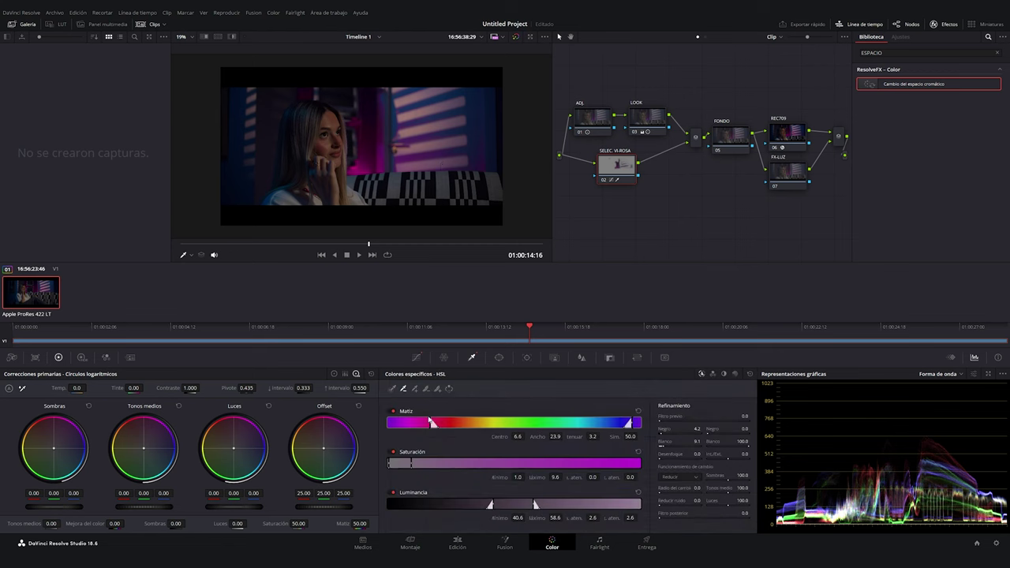
left_click(231, 36)
- Widen the pink hue width to 34.1 and toggle SELEC. VI-ROSA with Ctrl+D to compare
left_click_drag(431, 423, 446, 424)
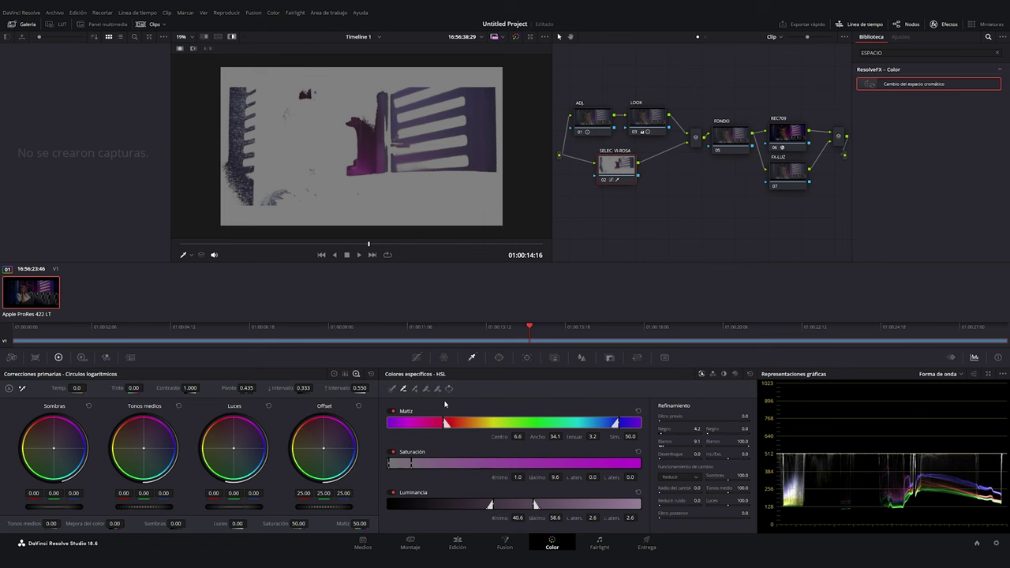
left_click(232, 36)
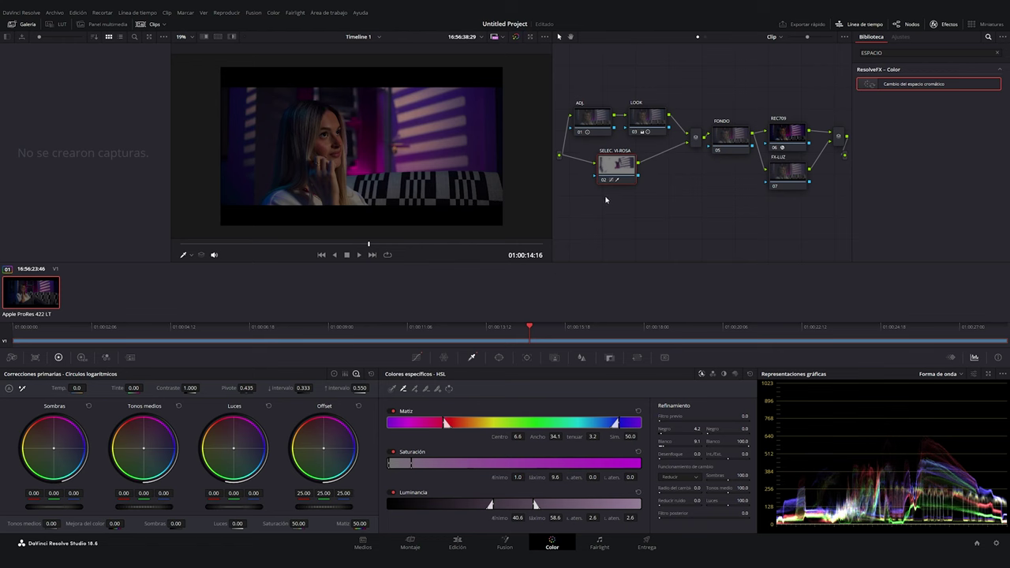
key("ctrl+d")
key("ctrl+d")
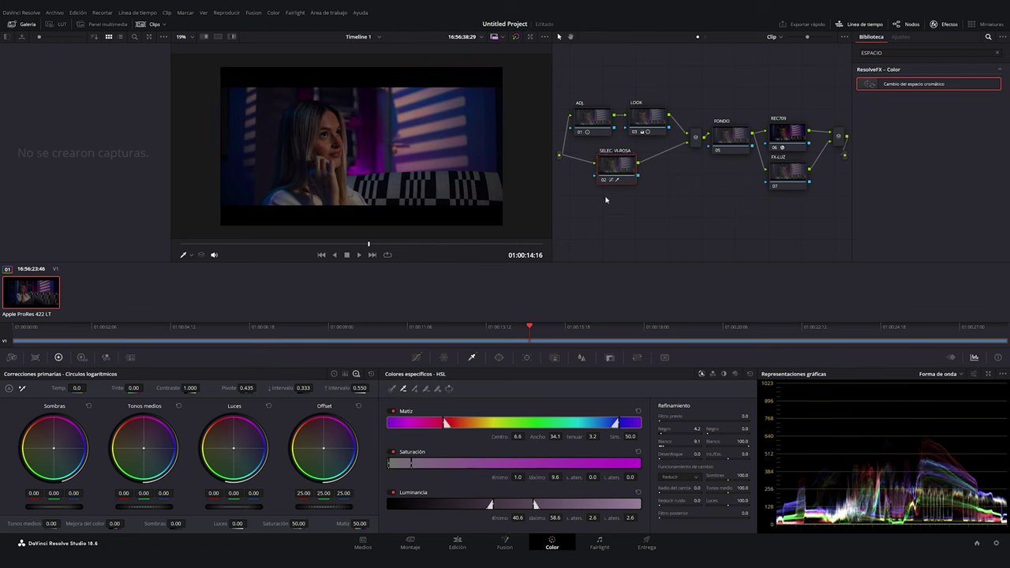
key("ctrl+d")
key("ctrl+d")
key("ctrl+d")
key("ctrl+d")
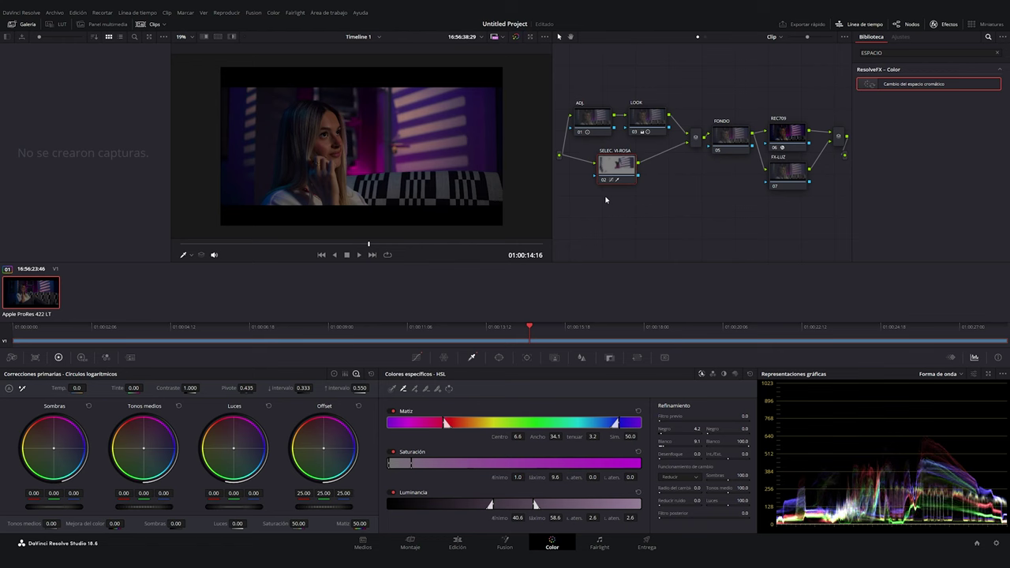
key("ctrl+d")
key("ctrl+d")
- Move the ADJ, LOOK, SELEC. VI-ROSA, FONDO and REC709 nodes up, then apply Rayos de luz to VENTANA
left_click_drag(582, 131, 581, 92)
left_click_drag(646, 124, 638, 85)
left_click_drag(621, 167, 592, 121)
mouse_move(695, 137)
left_mouse_down()
mouse_move(675, 136)
mouse_move(712, 103)
left_mouse_up()
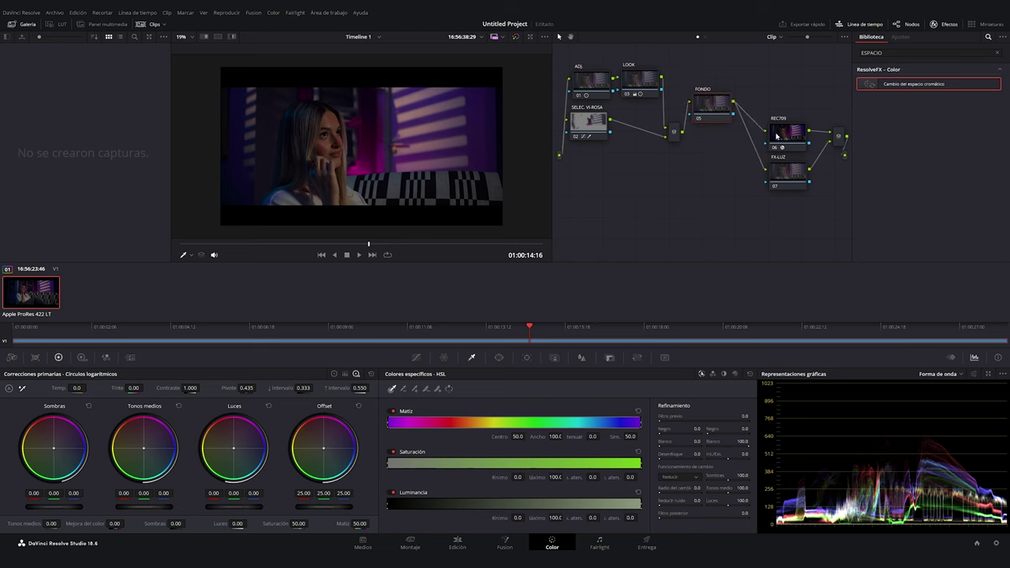
left_click_drag(780, 135, 773, 107)
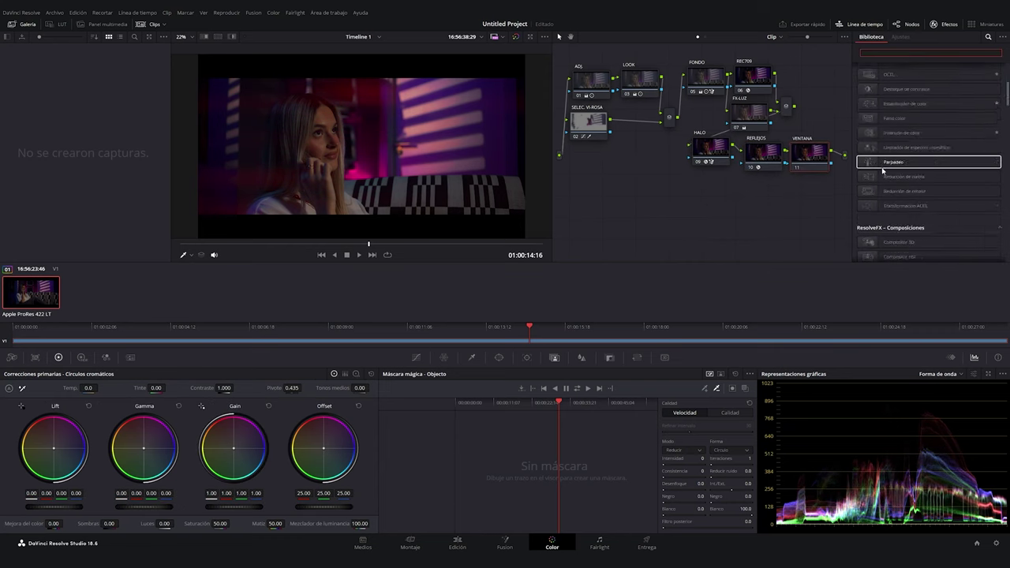
scroll(892, 180, "down", 5)
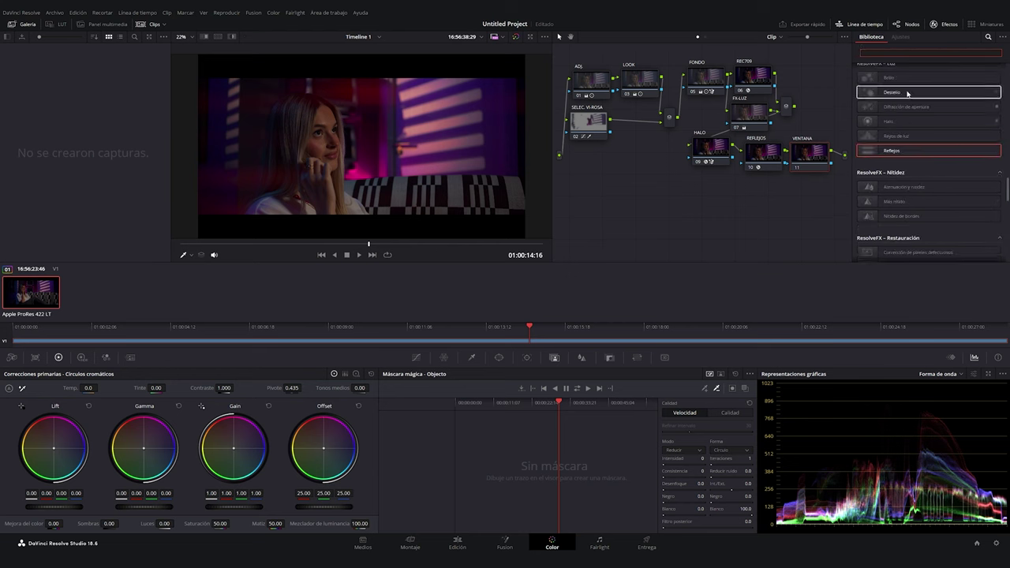
left_click_drag(900, 168, 810, 152)
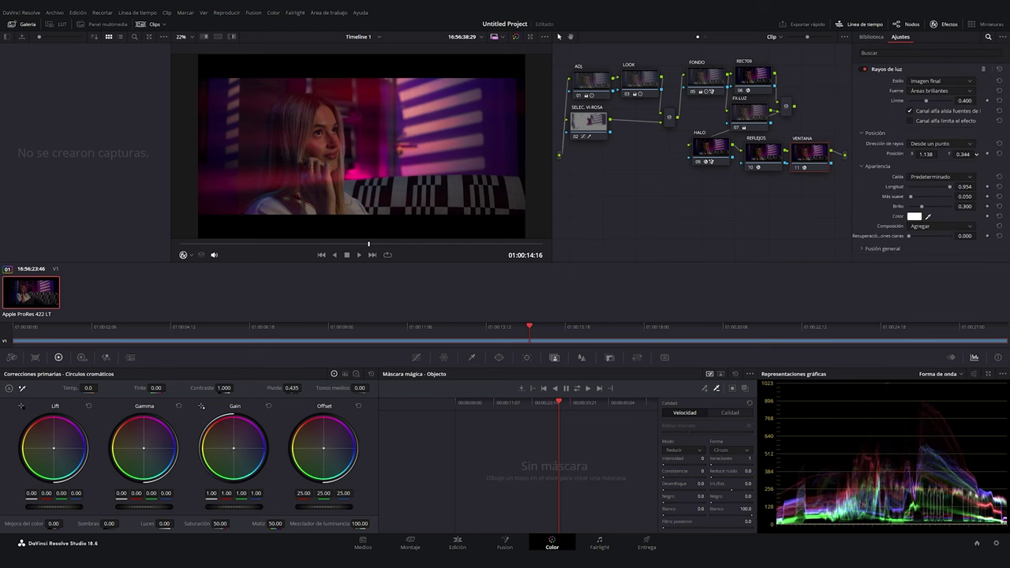